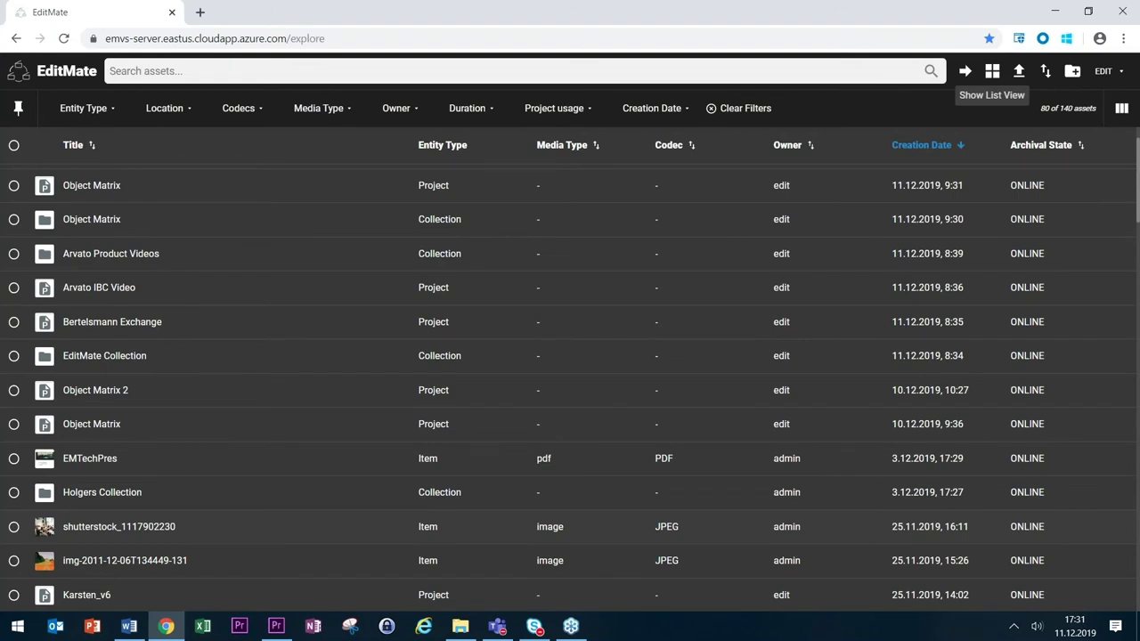
Search the asset library for Arvato.
click(287, 70)
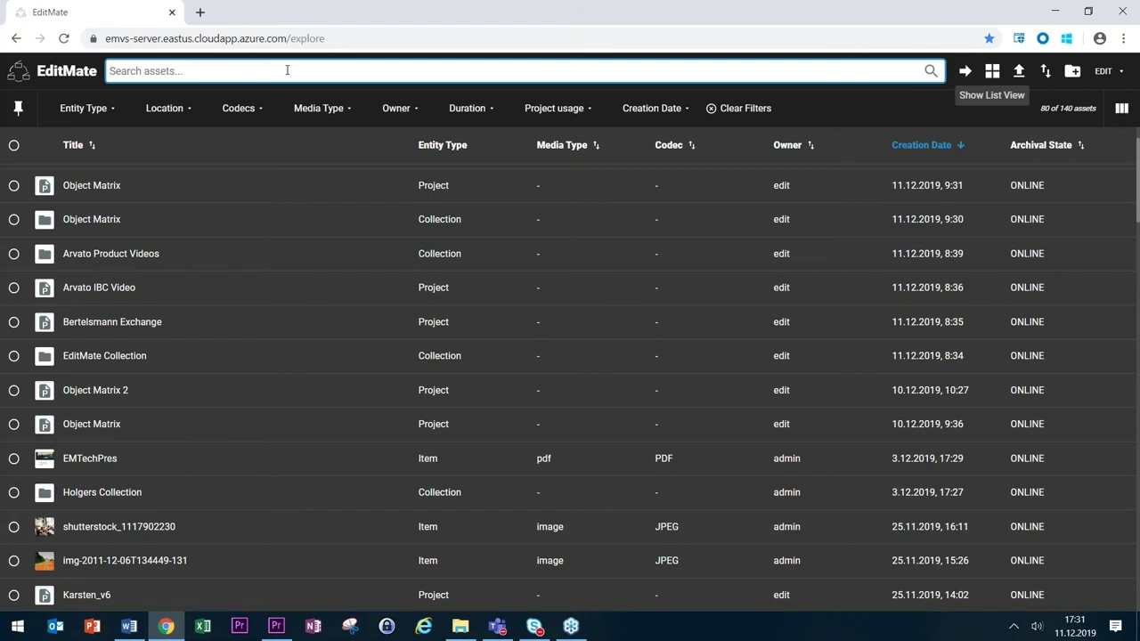
text(Arvato)
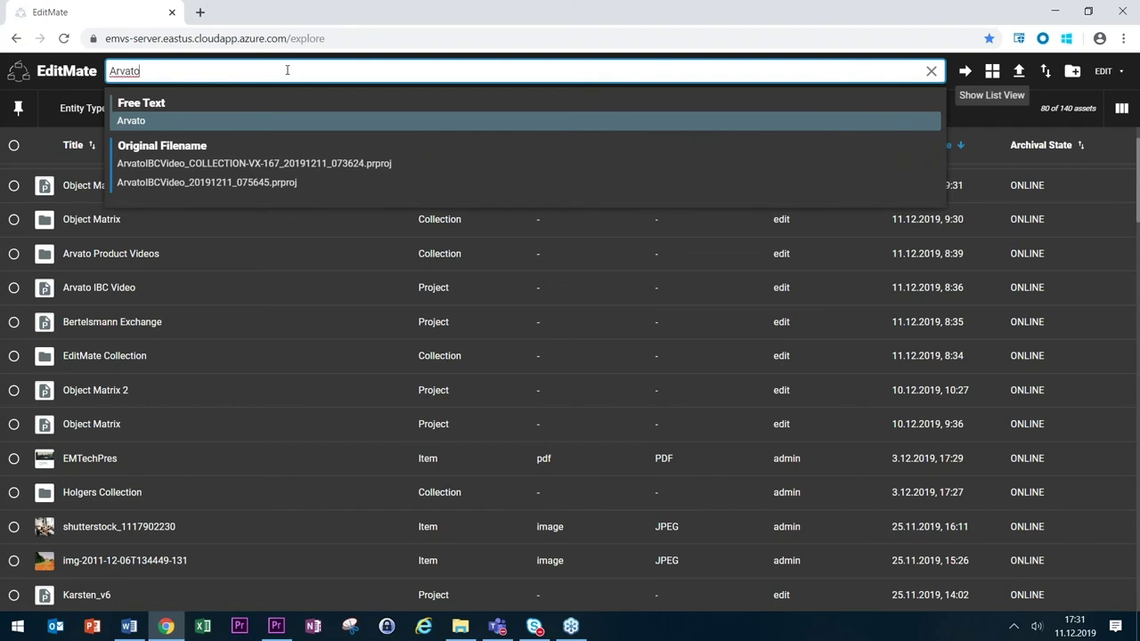
key(Return)
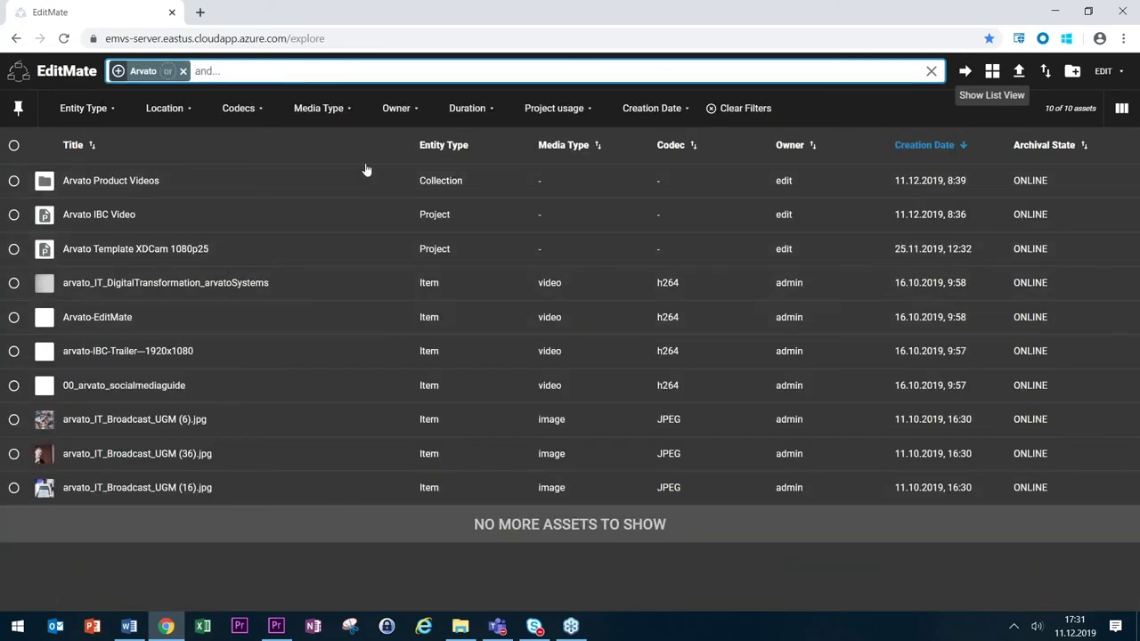
Check the Entity Type and Location filter options, and view the search results as a grid before returning to the list.
click(114, 114)
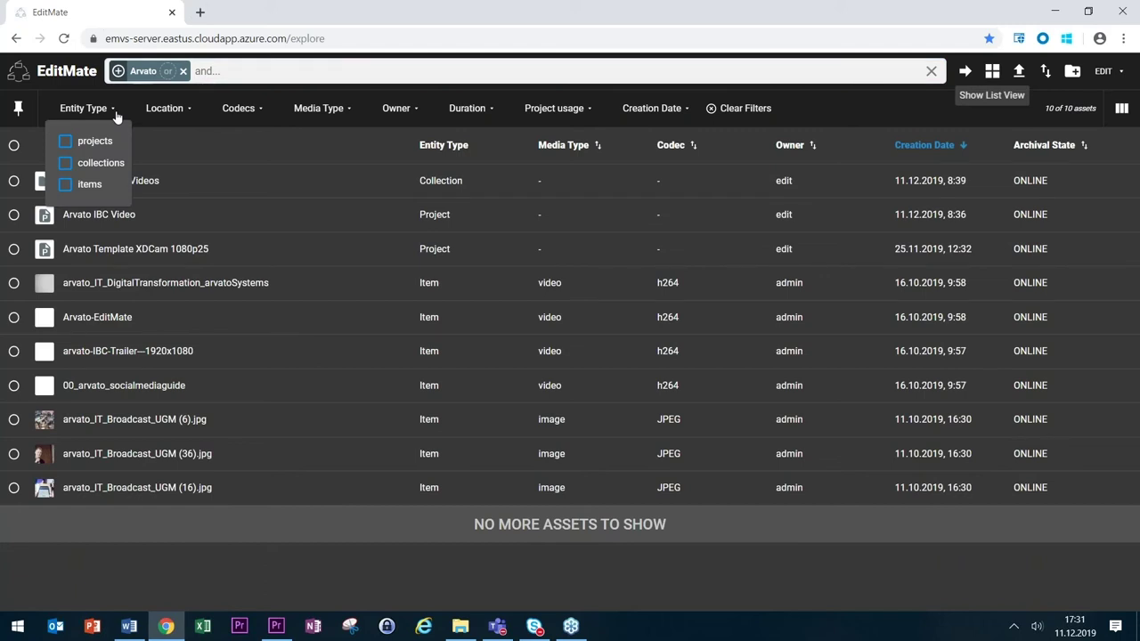
click(198, 114)
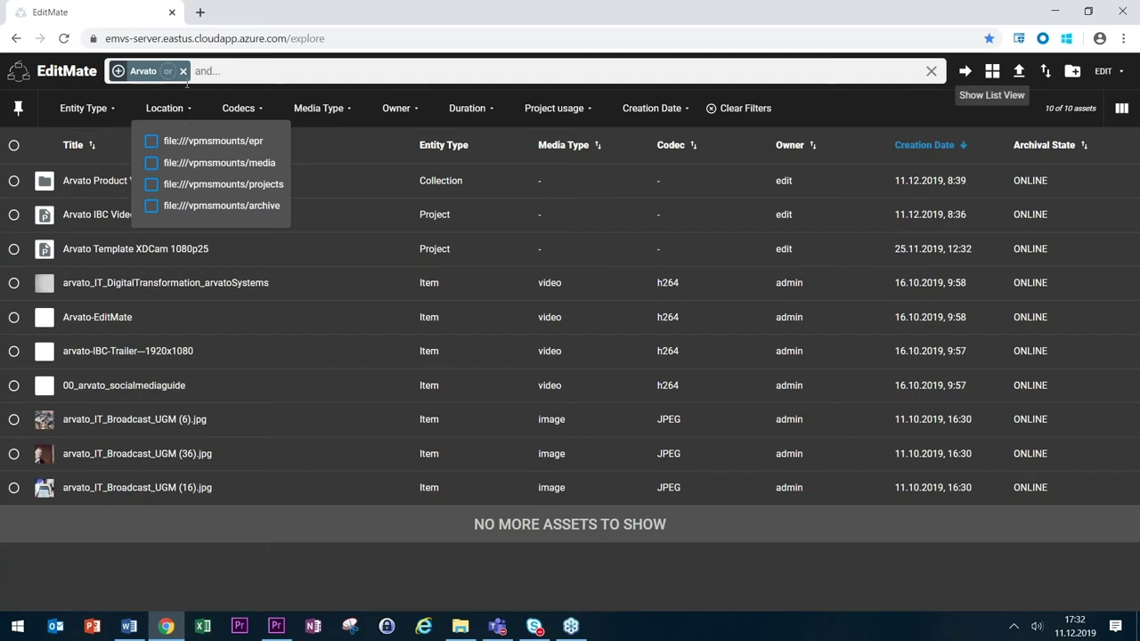
click(192, 110)
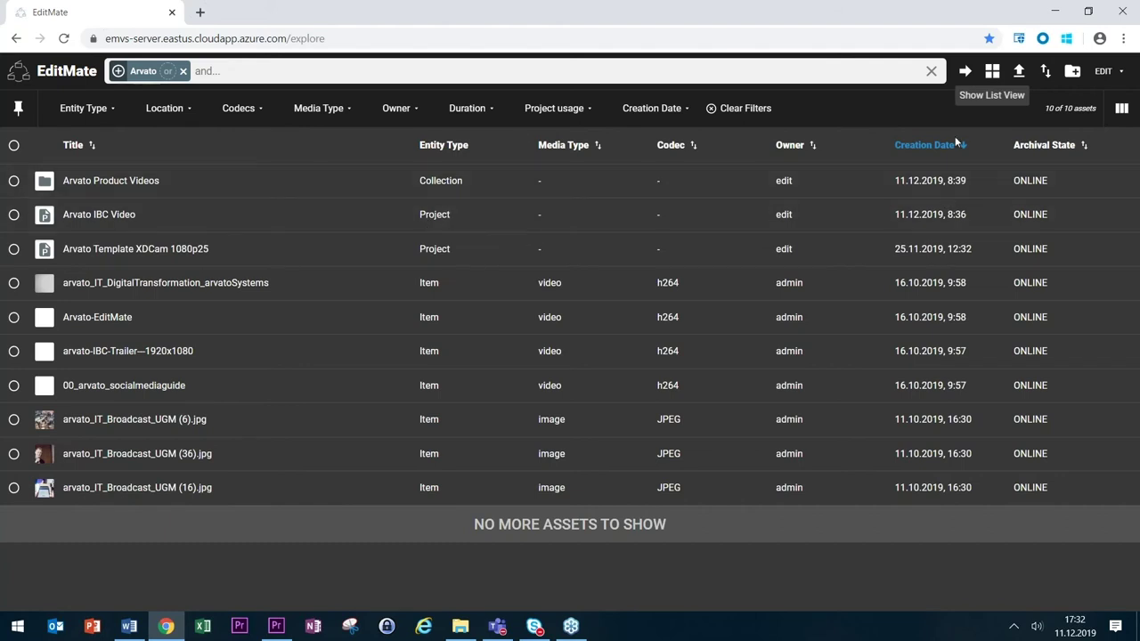
click(993, 71)
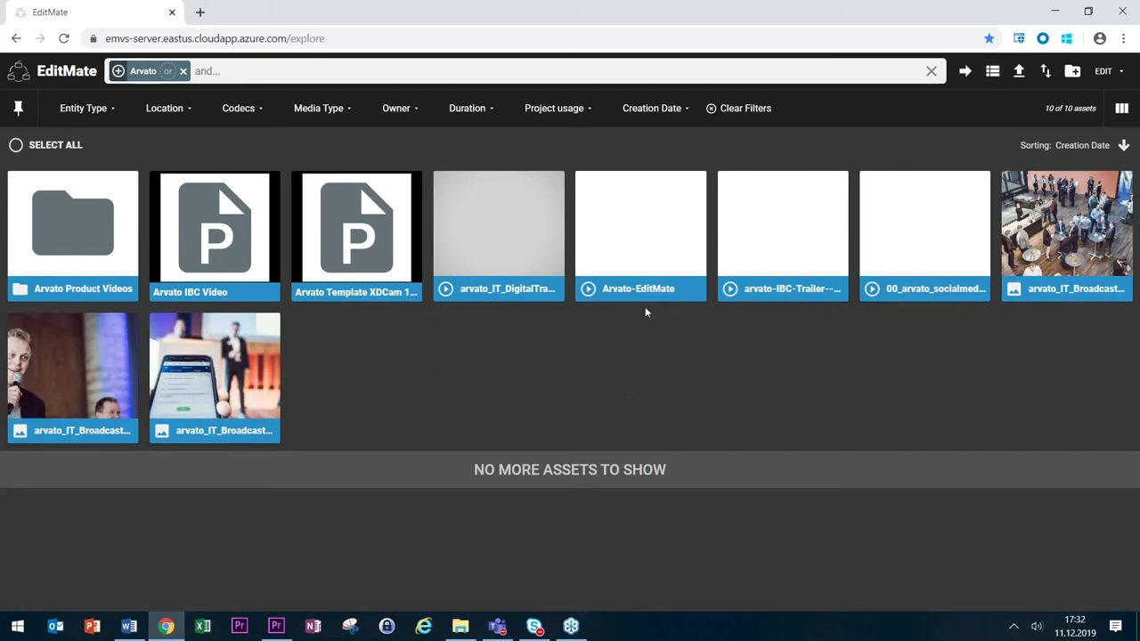
click(992, 70)
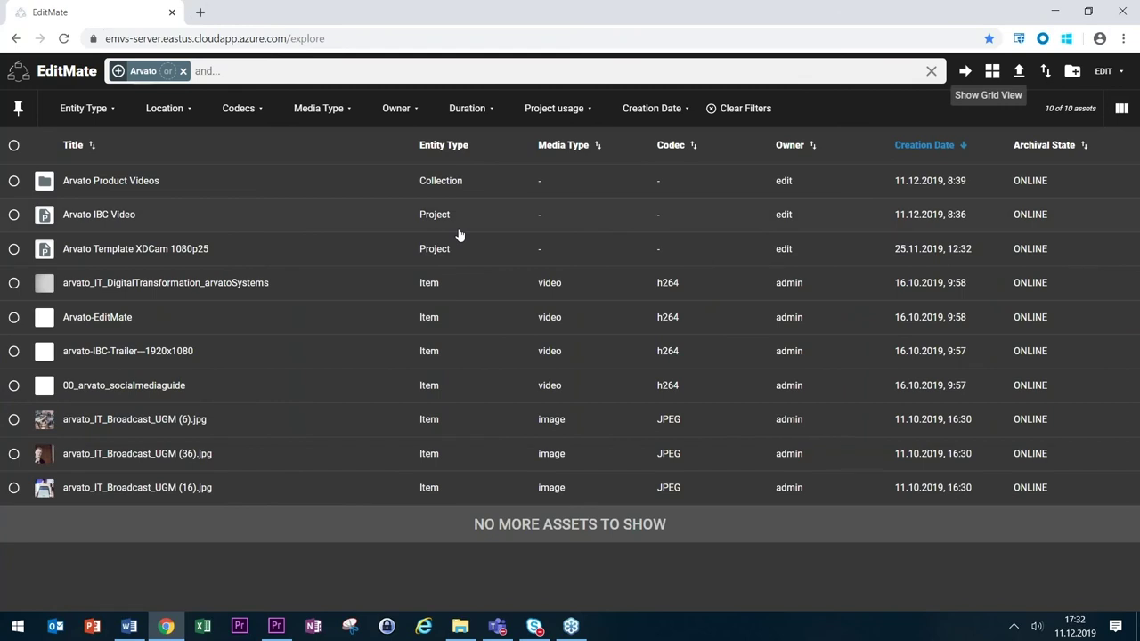
Narrow the asset search by adding EditMate as a second search term.
click(268, 71)
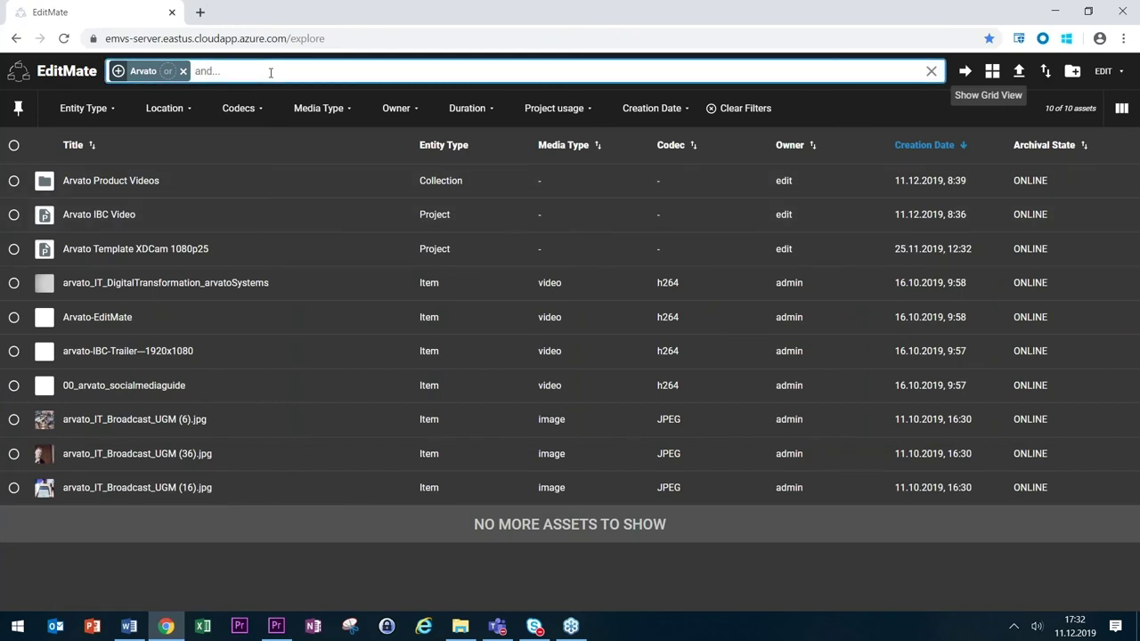
text(EditMate)
key(Return)
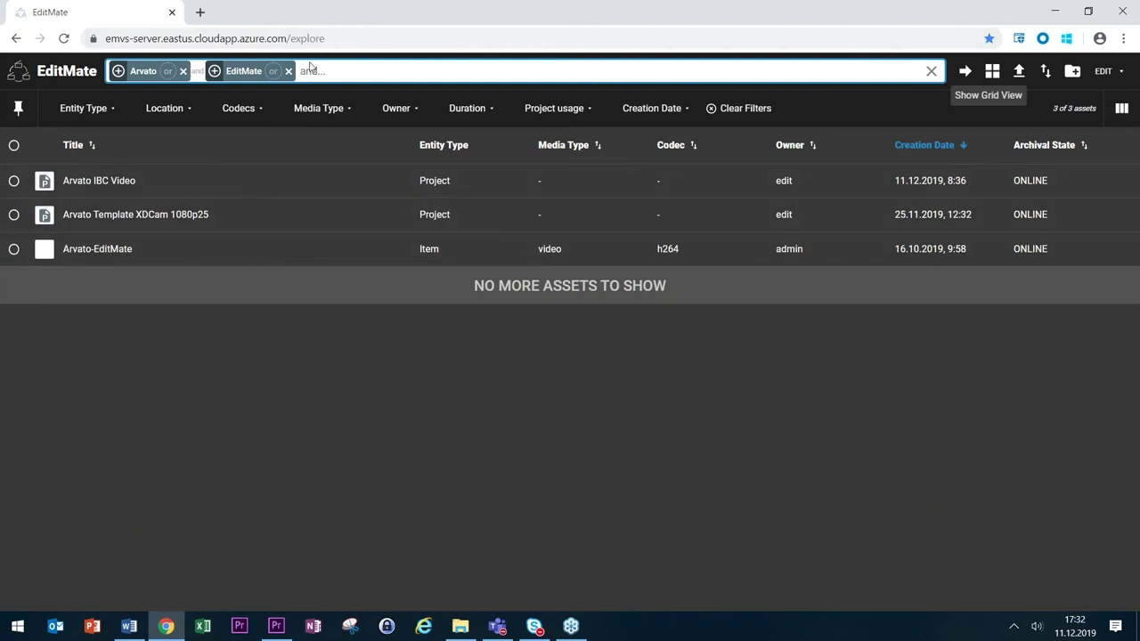
Open the Arvato-EditMate video and examine its shapes, metadata and logged events, including the Color Grading event.
double_click(102, 250)
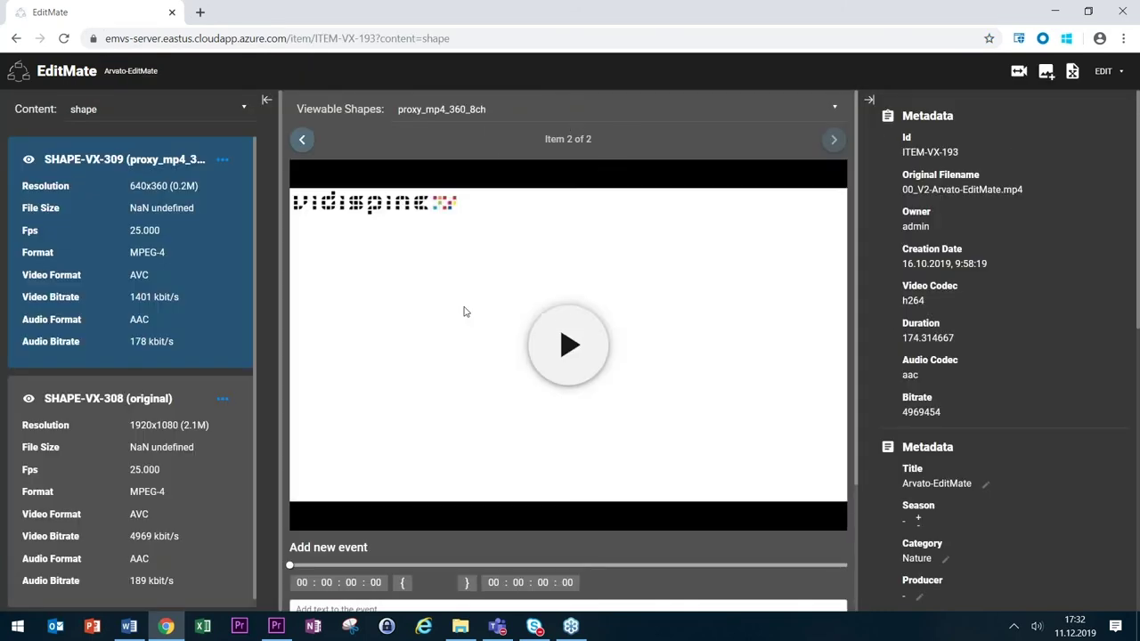
scroll(612, 354, down, 3)
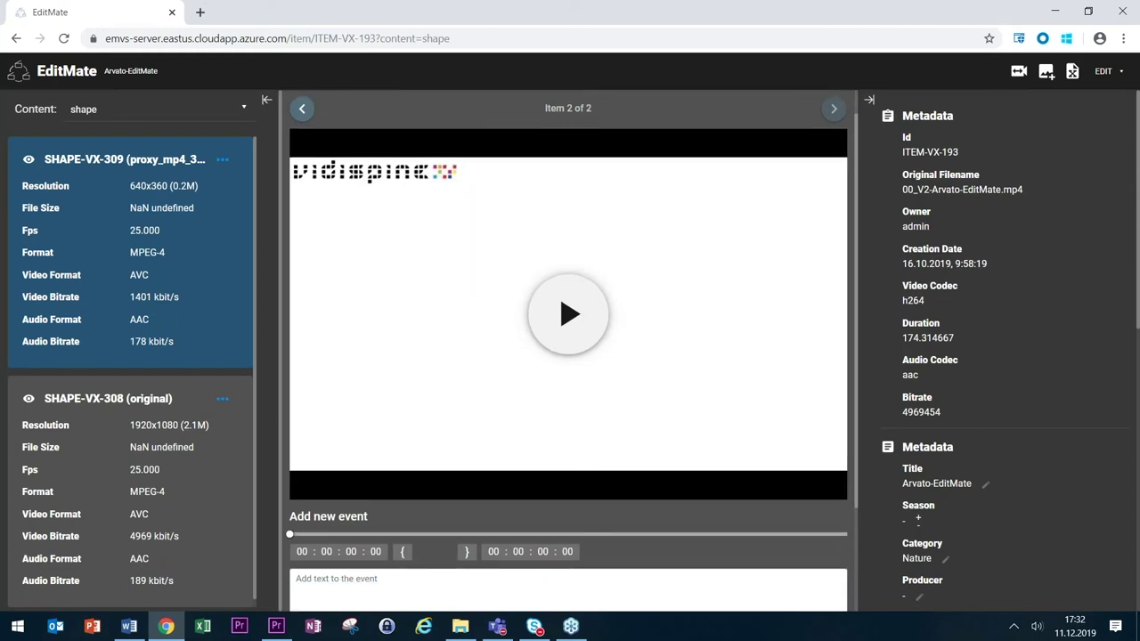
scroll(612, 355, up, 2)
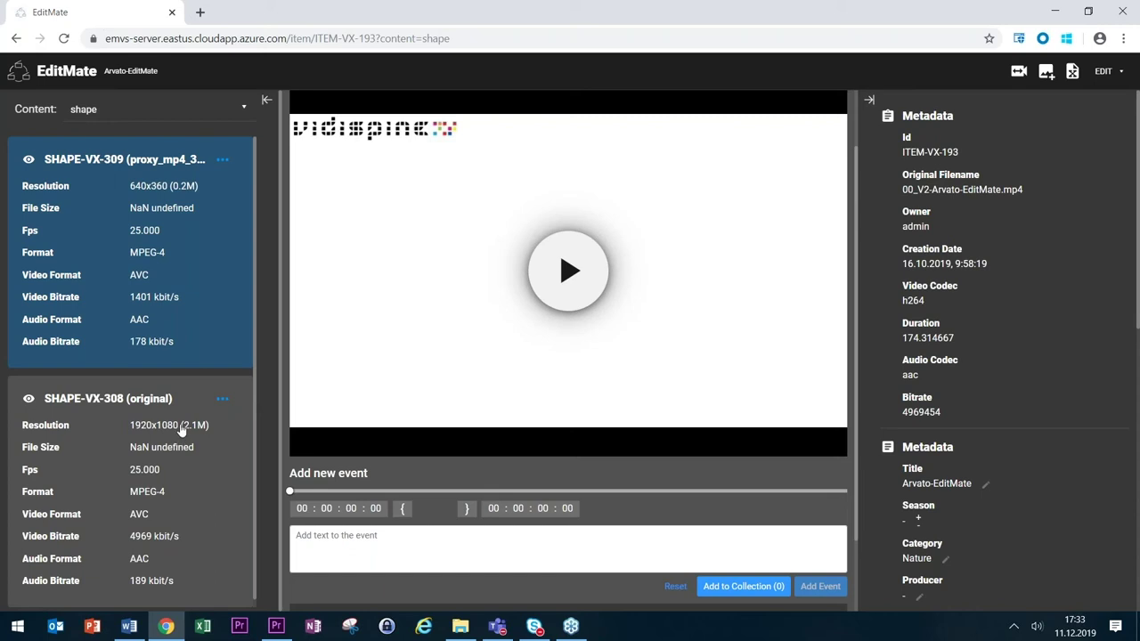
scroll(1026, 418, down, 2)
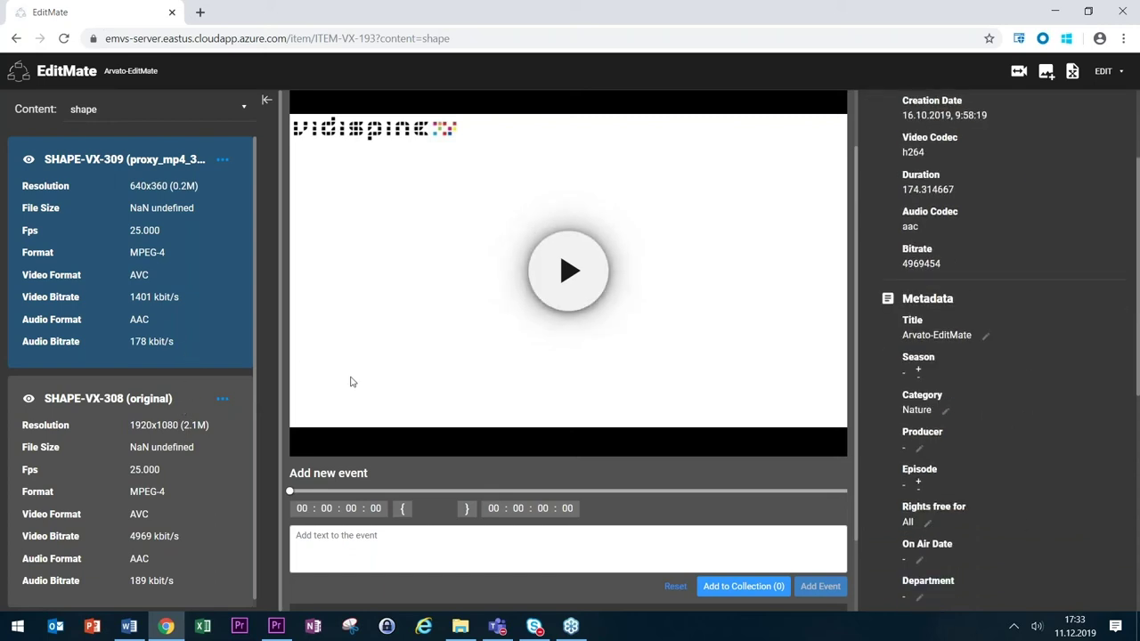
scroll(559, 410, down, 1)
scroll(557, 410, down, 2)
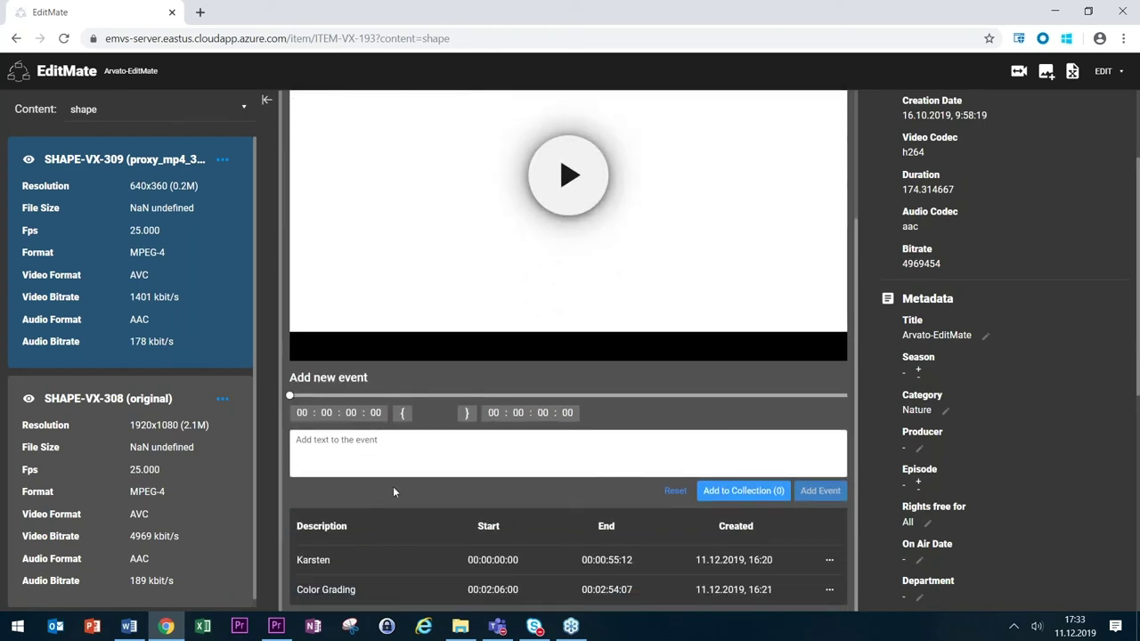
click(374, 592)
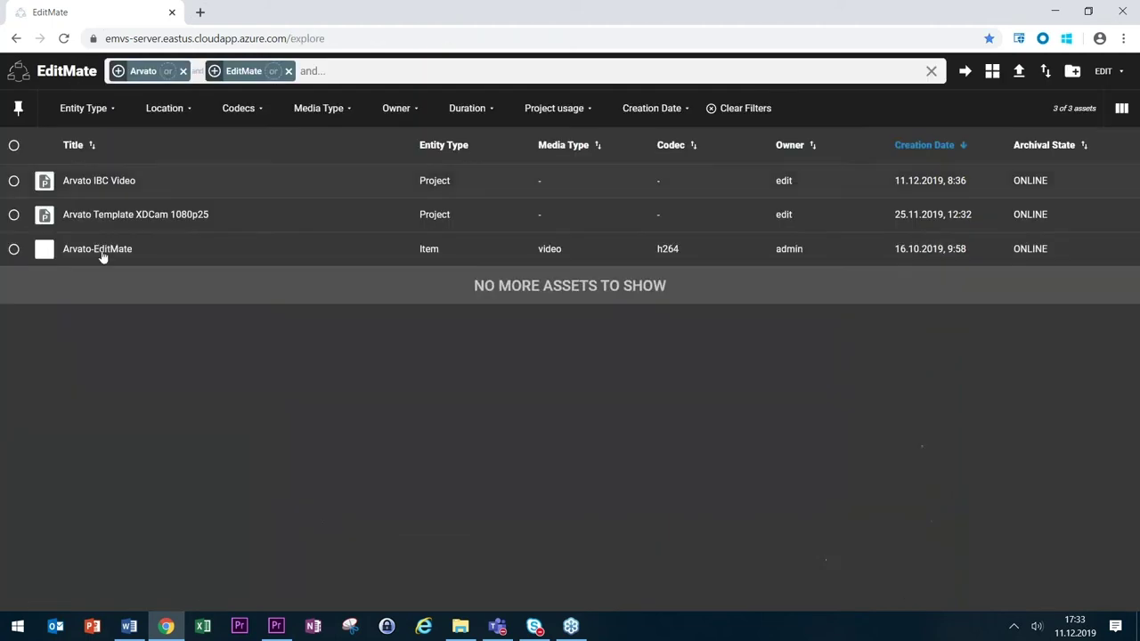
Add the Arvato-EditMate video to the Object Matrix collection.
click(241, 250)
right_click(214, 251)
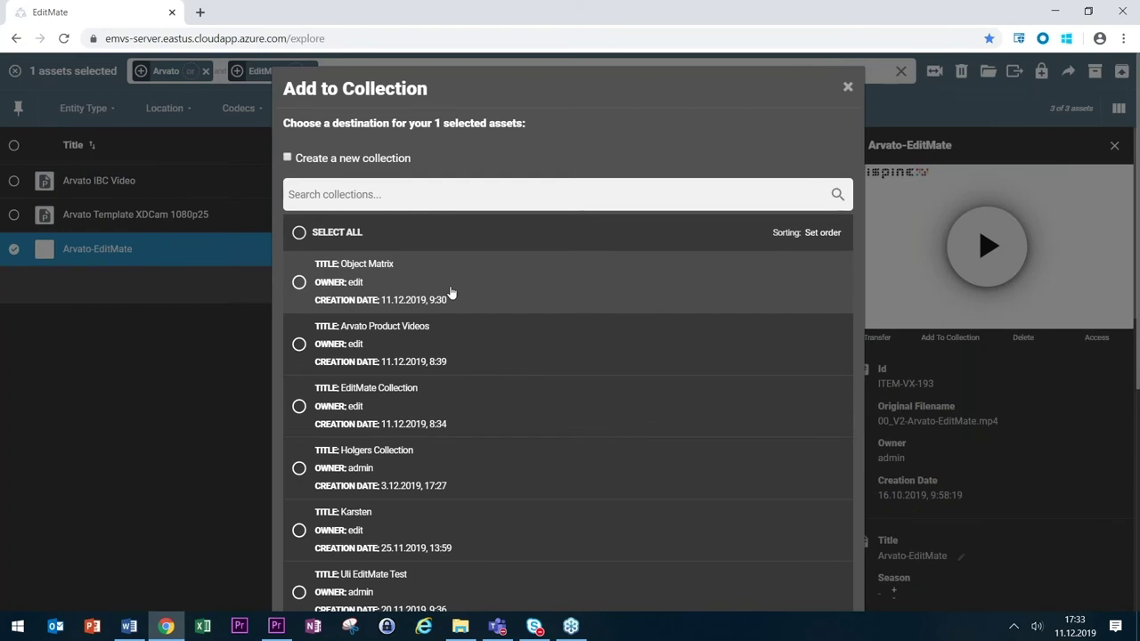
click(520, 285)
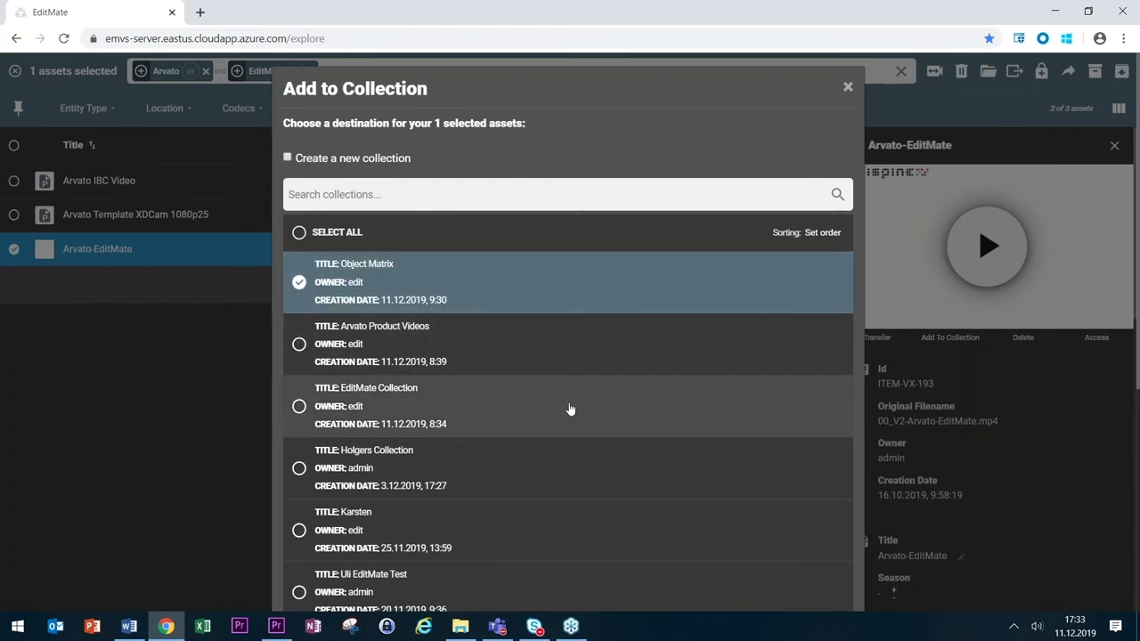
scroll(728, 427, down, 5)
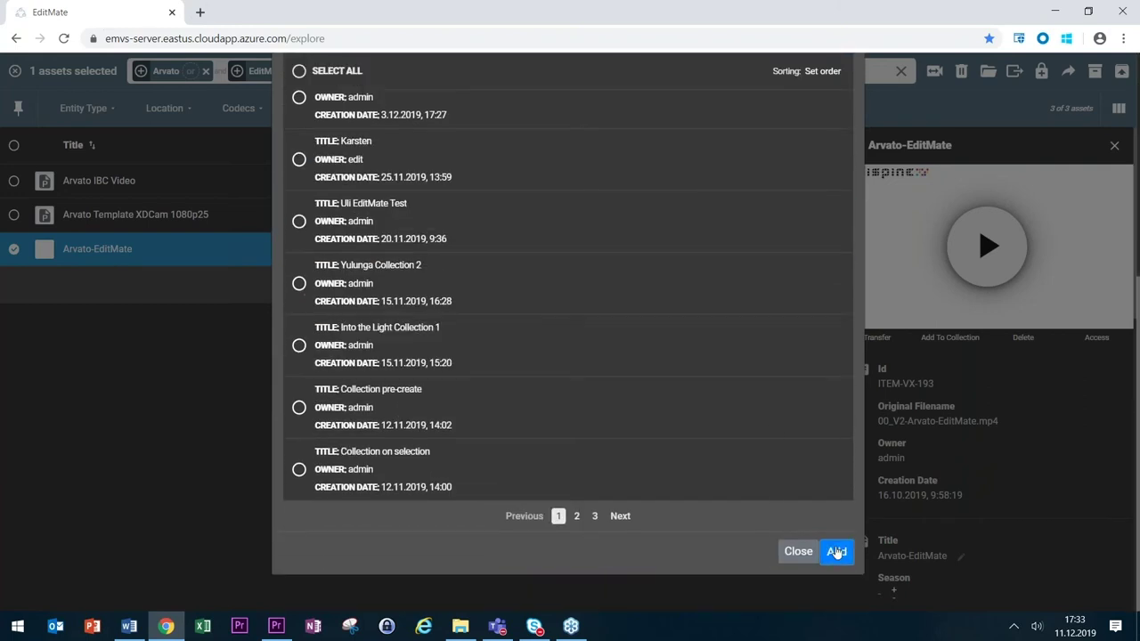
click(837, 552)
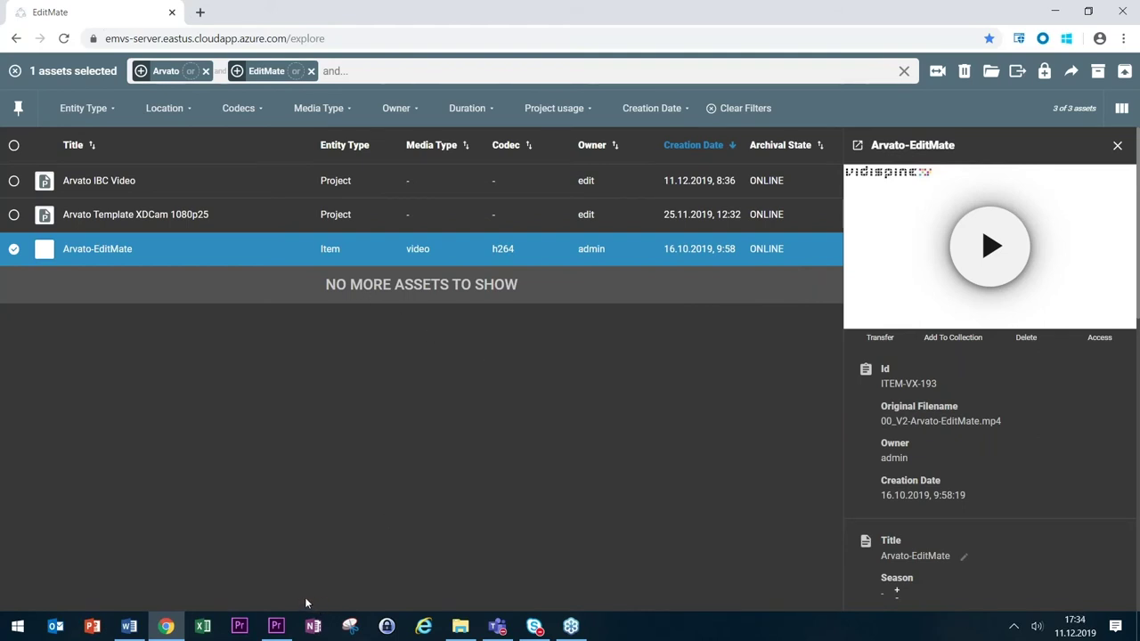
Switch to Premiere Pro and set up a new EditMate project titled Object Matrix 2 from the Arvato Template XDCam 1080p25.
click(277, 626)
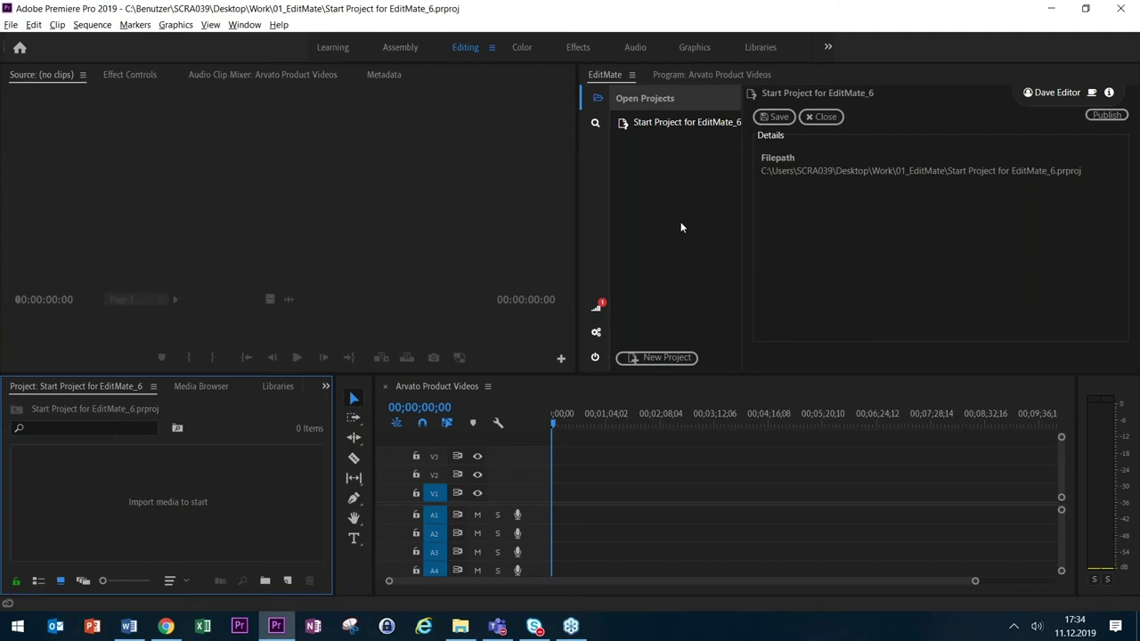
click(664, 357)
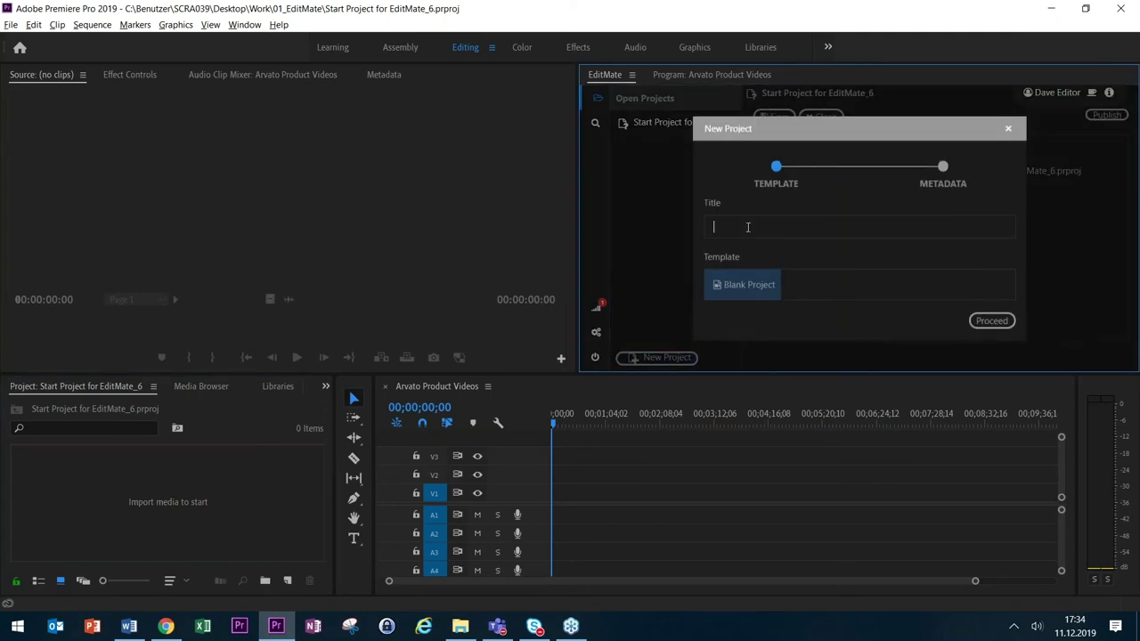
click(747, 230)
text(Object Matrix 2)
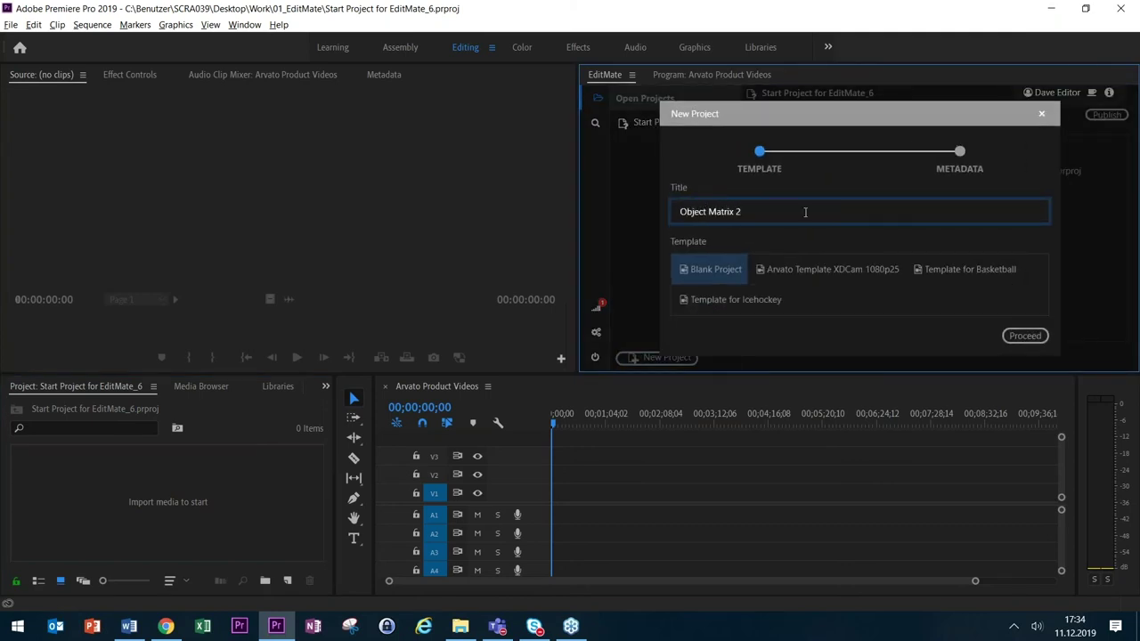
click(812, 270)
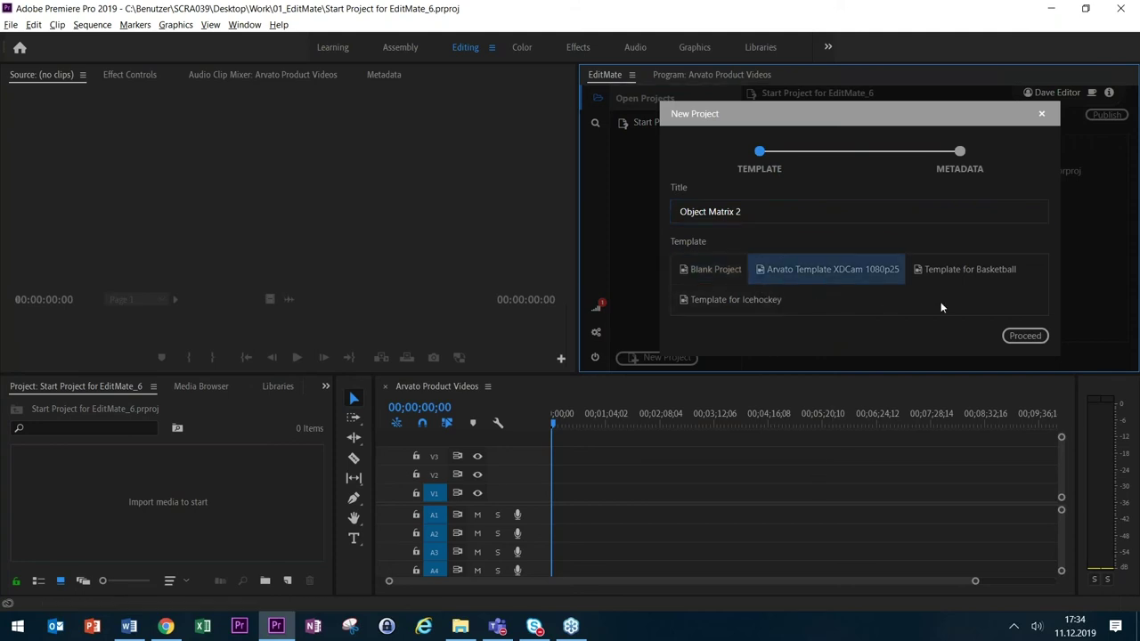
click(1024, 336)
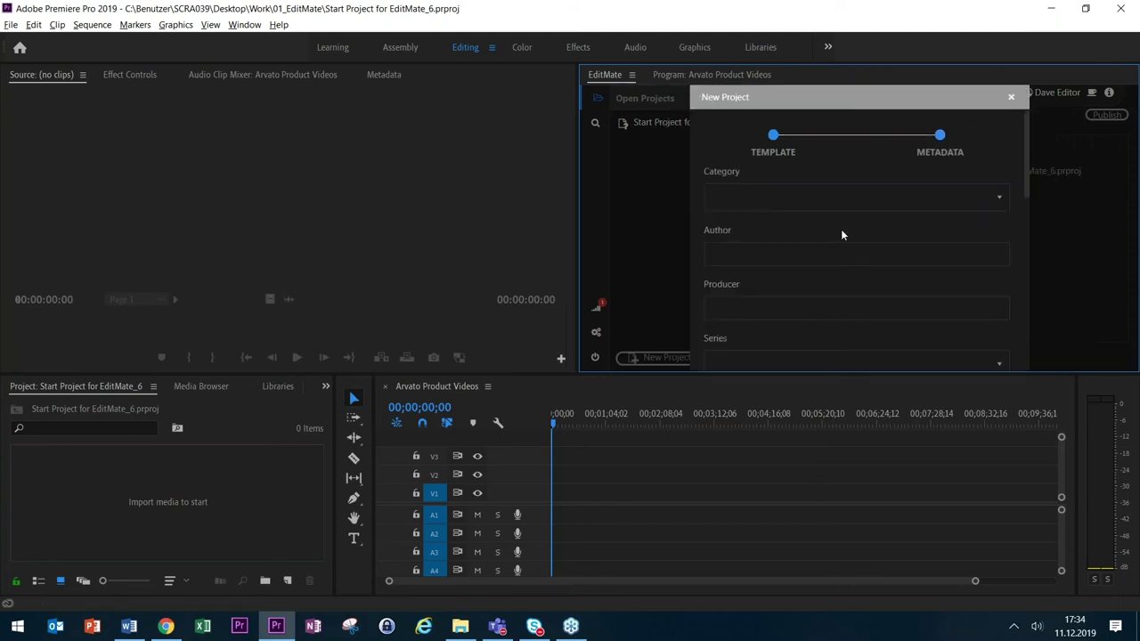
Set the new project's editing state to Published and create the project.
scroll(883, 219, down, 10)
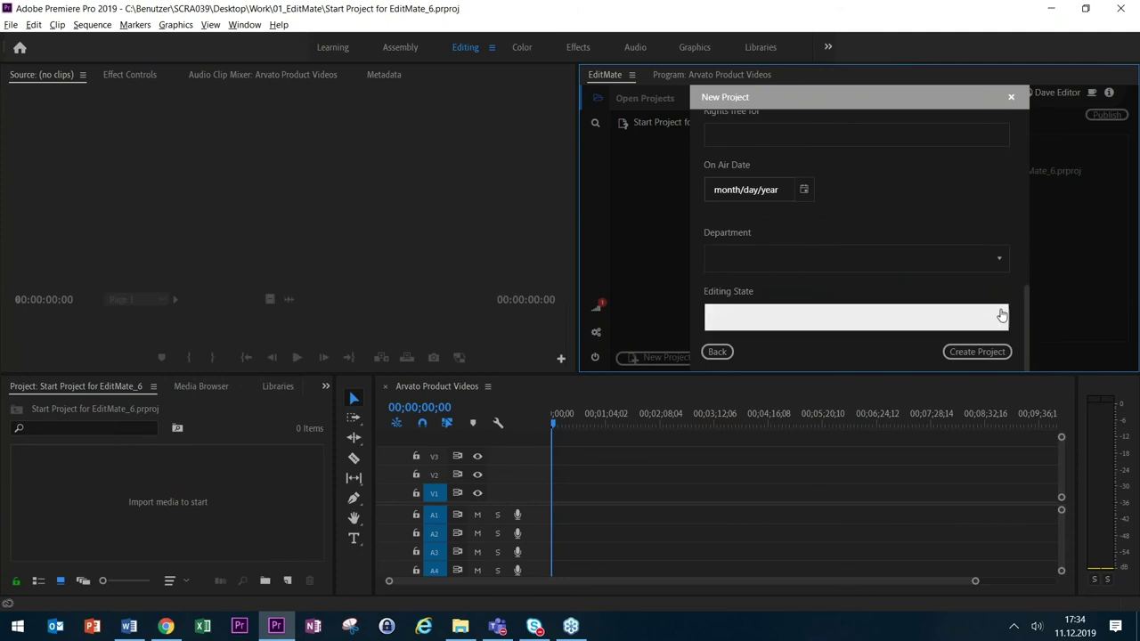
click(807, 309)
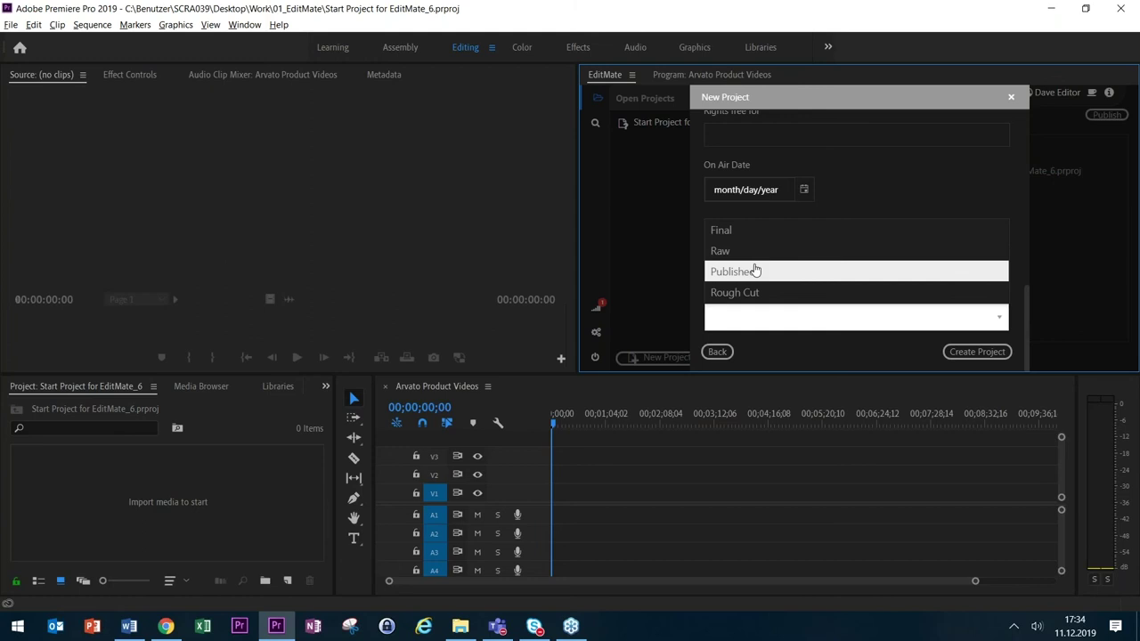
click(781, 271)
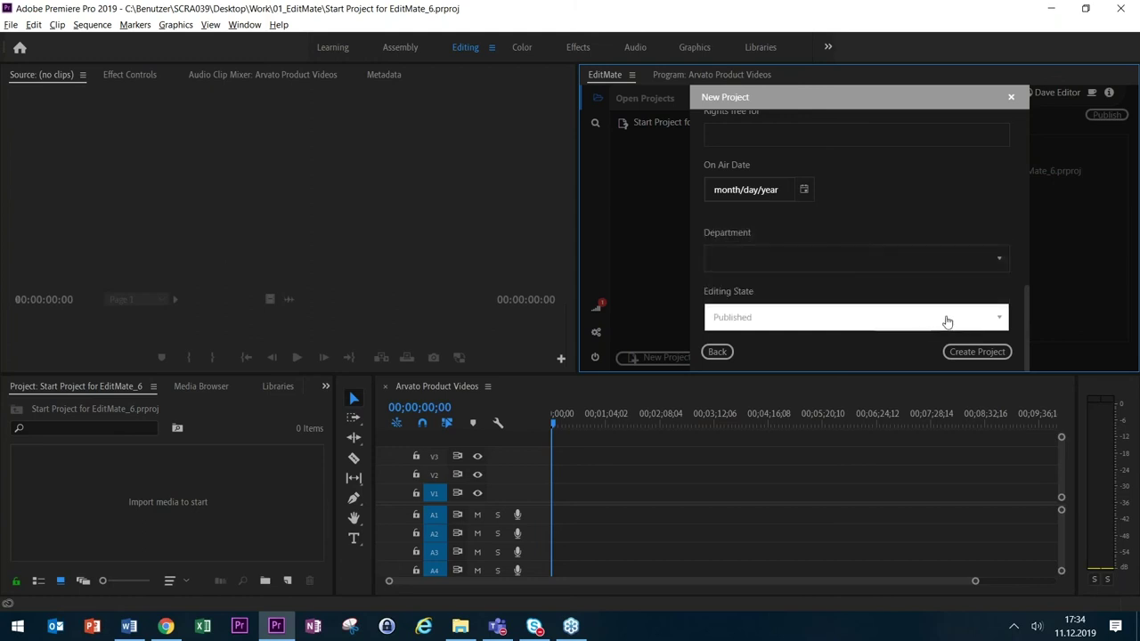
click(971, 352)
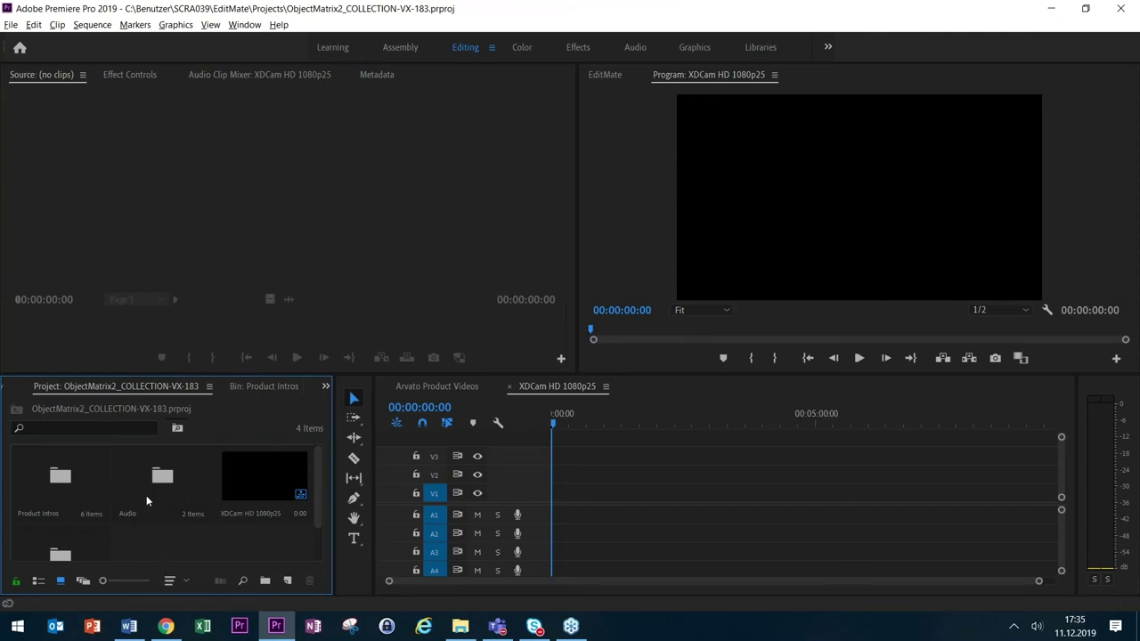
Examine the contents of the Product Intros, Audio and Key Visuals bins in the new project.
scroll(147, 501, down, 1)
scroll(143, 495, up, 1)
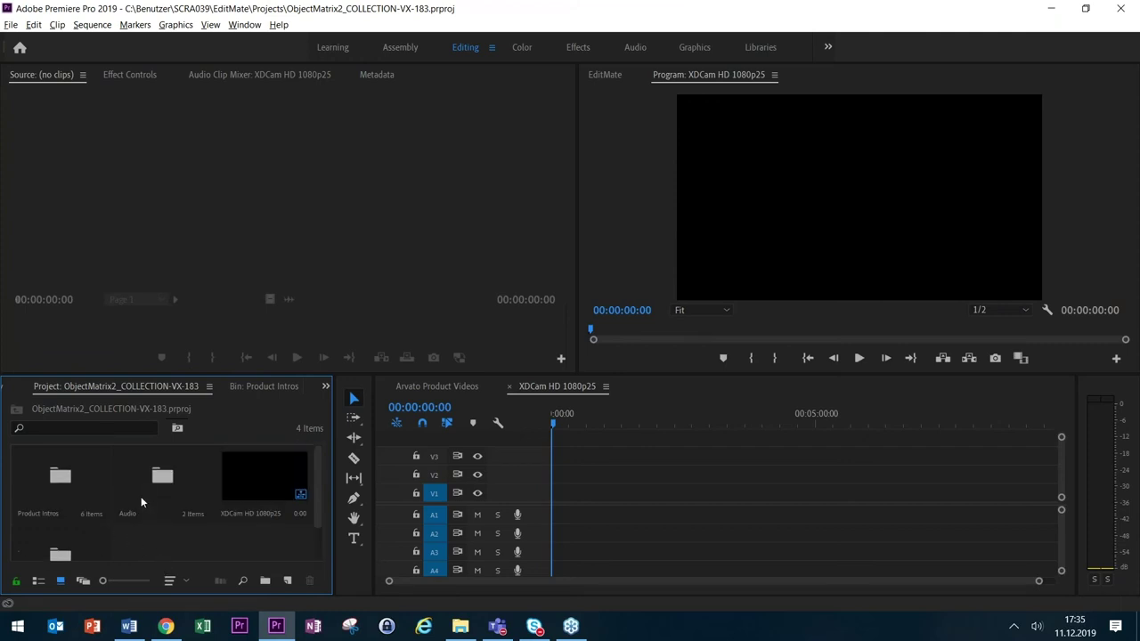
double_click(66, 482)
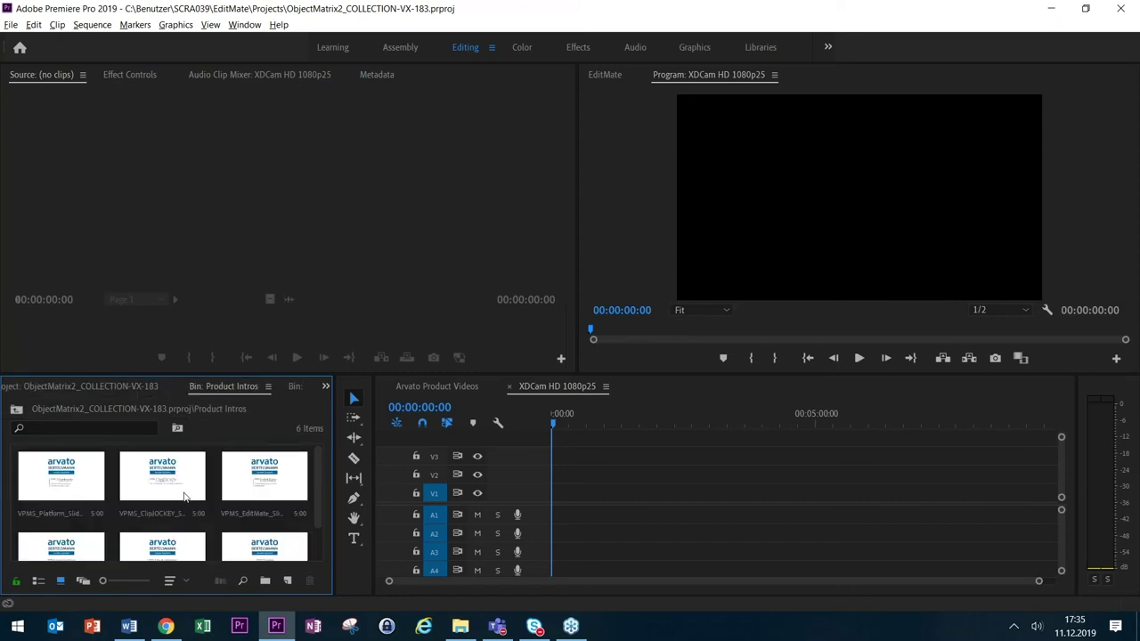
click(18, 410)
double_click(171, 492)
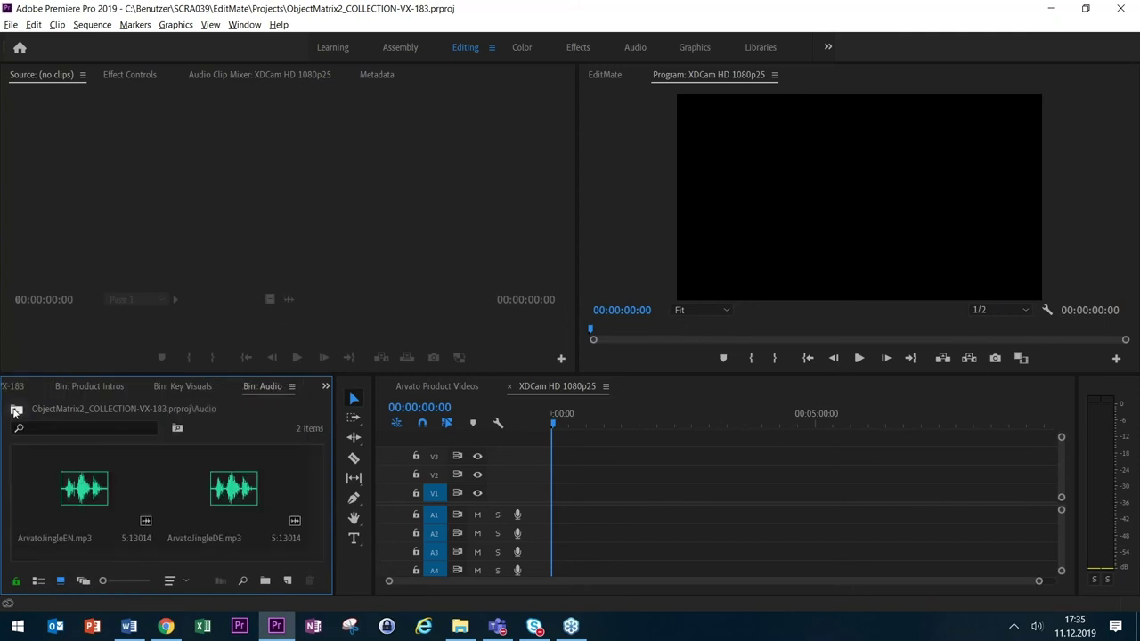
click(18, 411)
scroll(101, 516, down, 1)
double_click(75, 505)
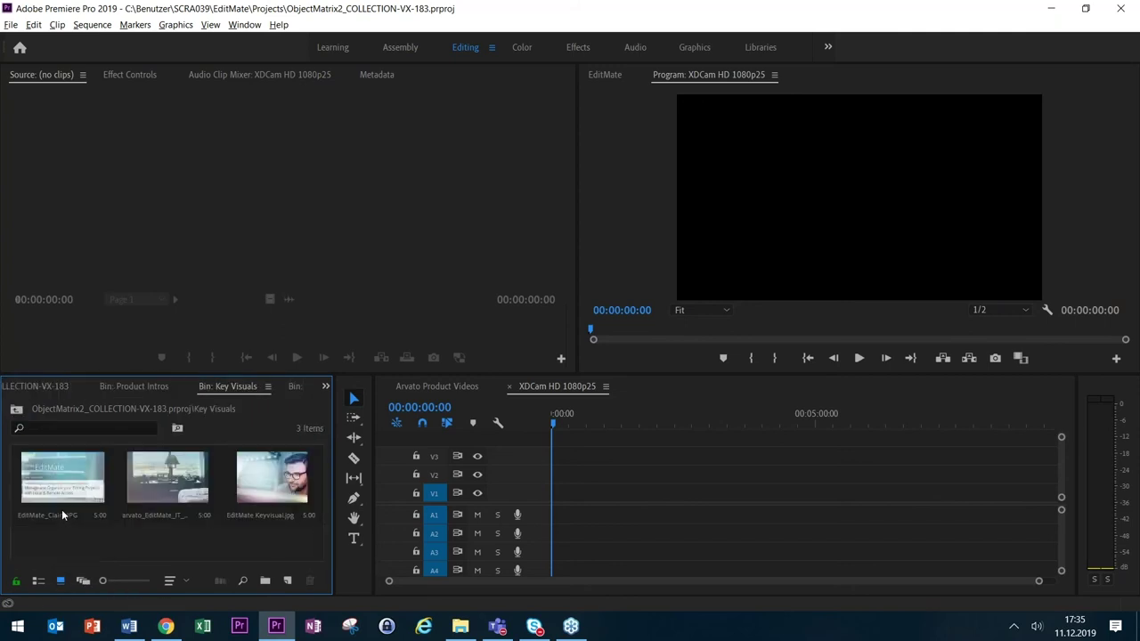
click(18, 411)
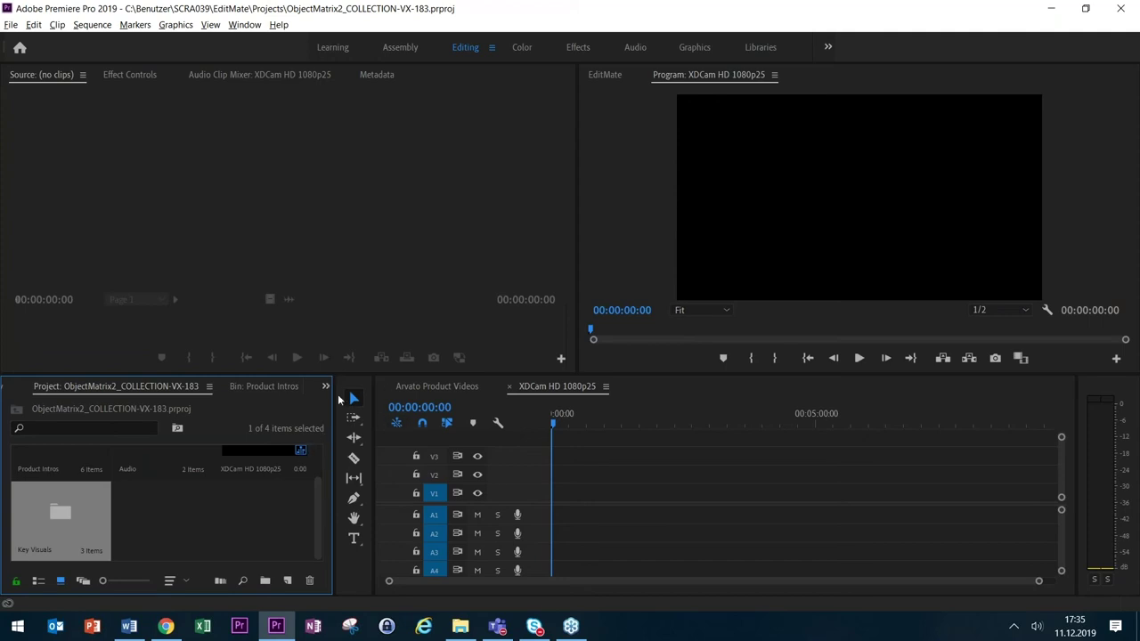
scroll(241, 472, up, 1)
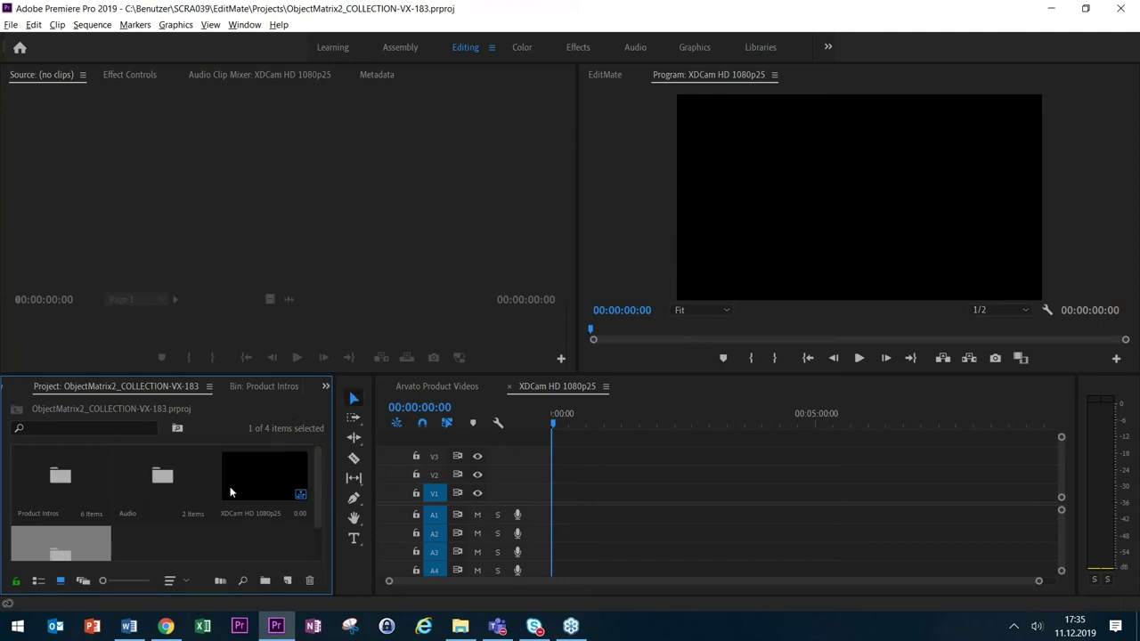
Search the EditMate library for EditMate and restrict the results to videos.
click(605, 74)
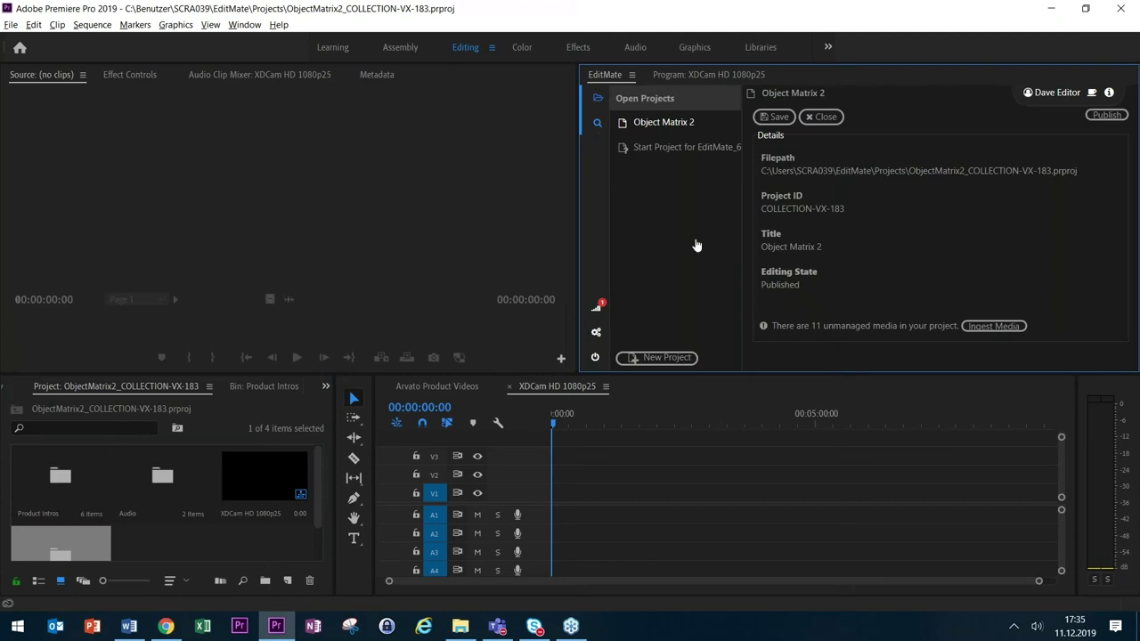
click(682, 98)
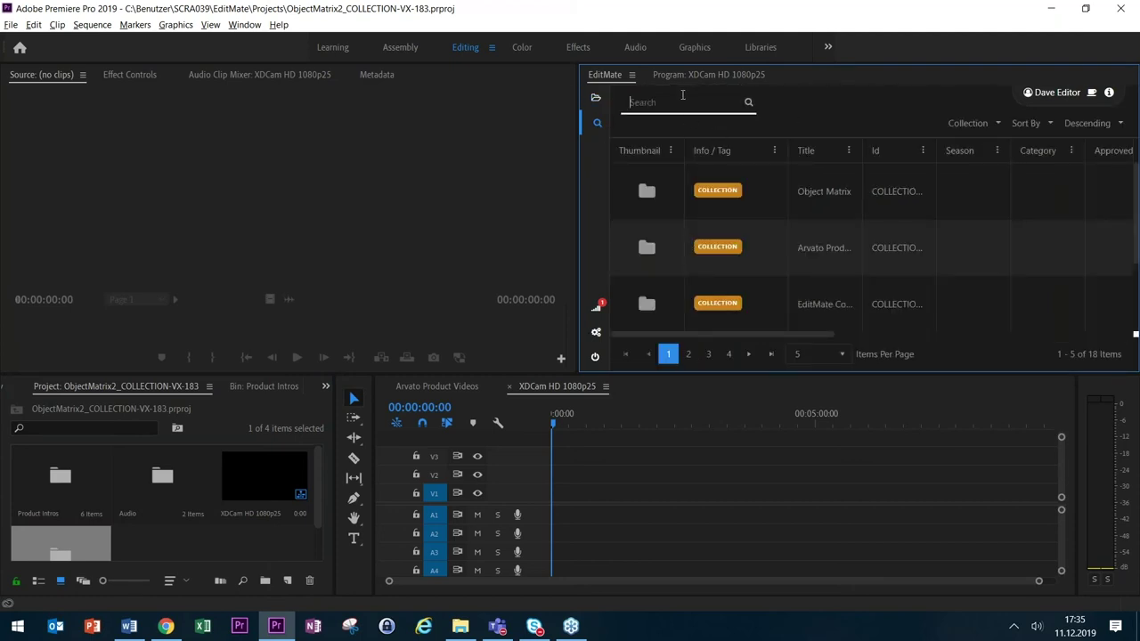
text(EditMate)
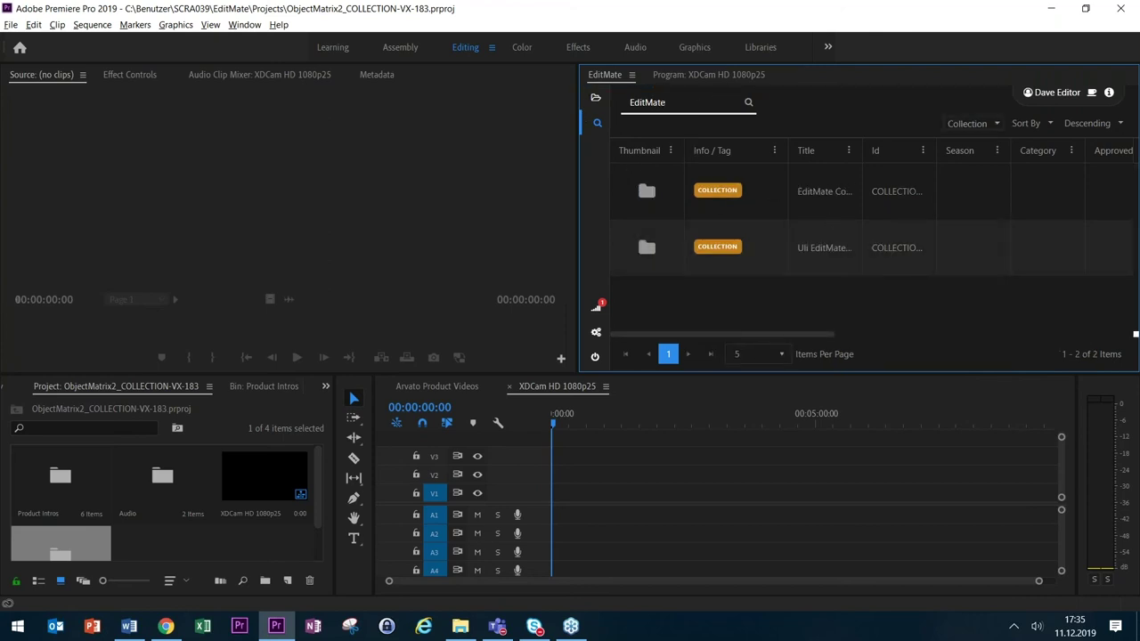
click(995, 123)
click(977, 187)
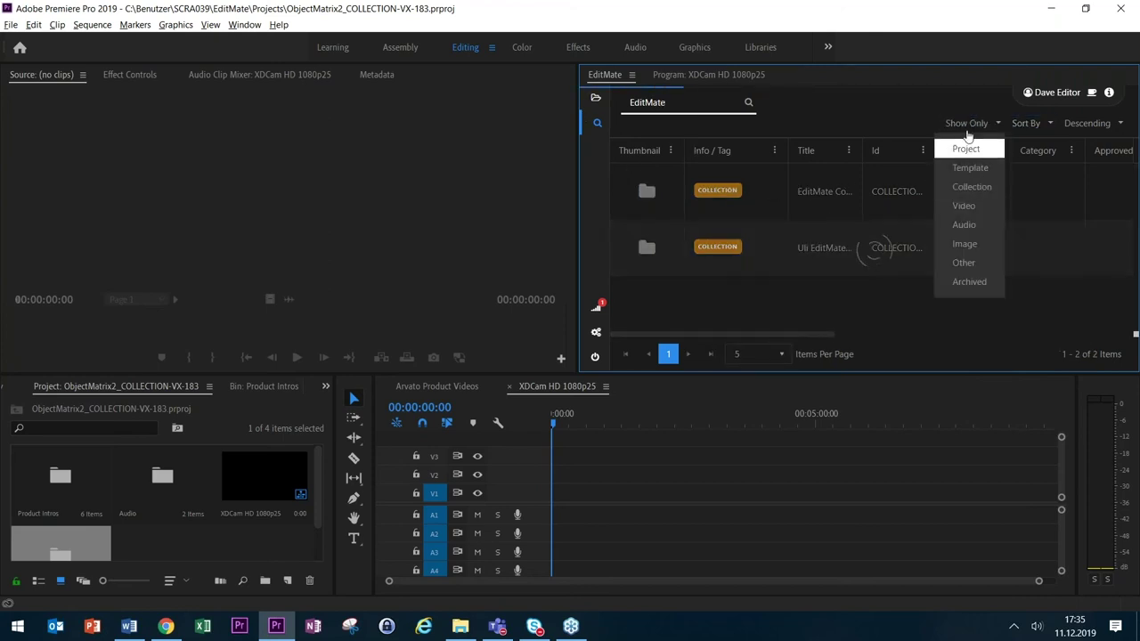
click(978, 210)
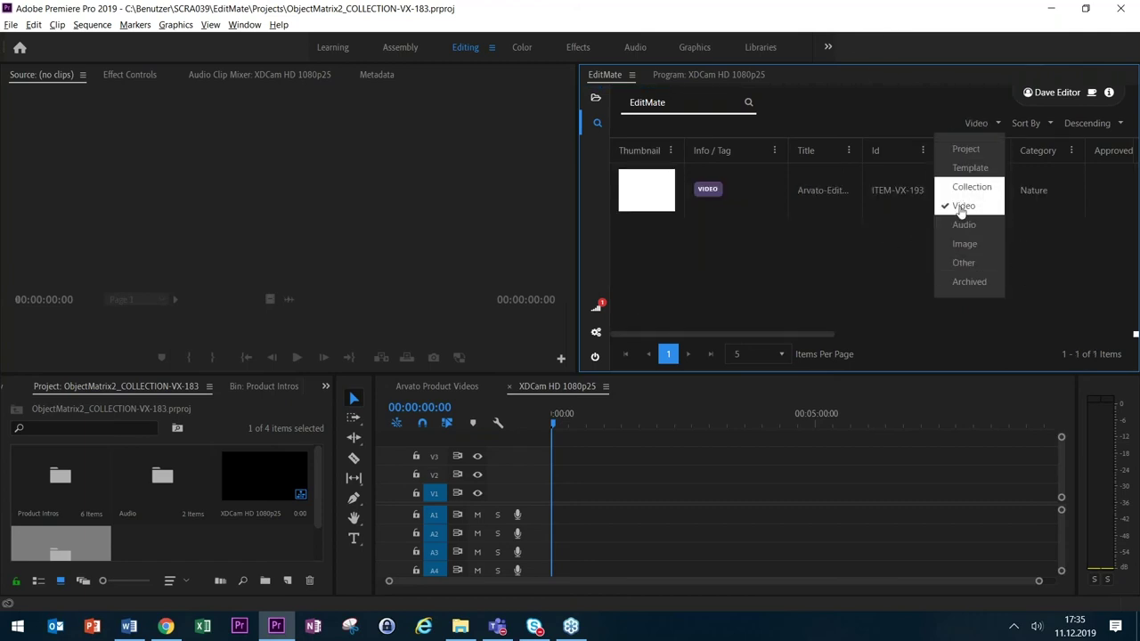
Import the Arvato-EditMate video into the project and locate the clip in the Key Visuals bin.
click(768, 194)
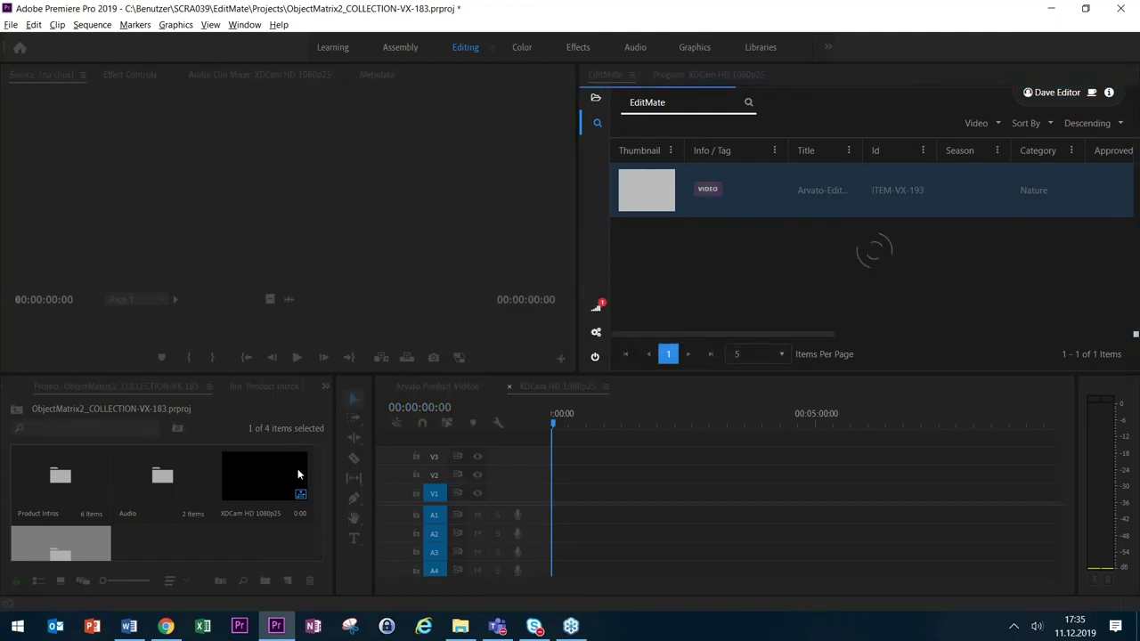
scroll(218, 505, down, 2)
double_click(62, 517)
click(64, 523)
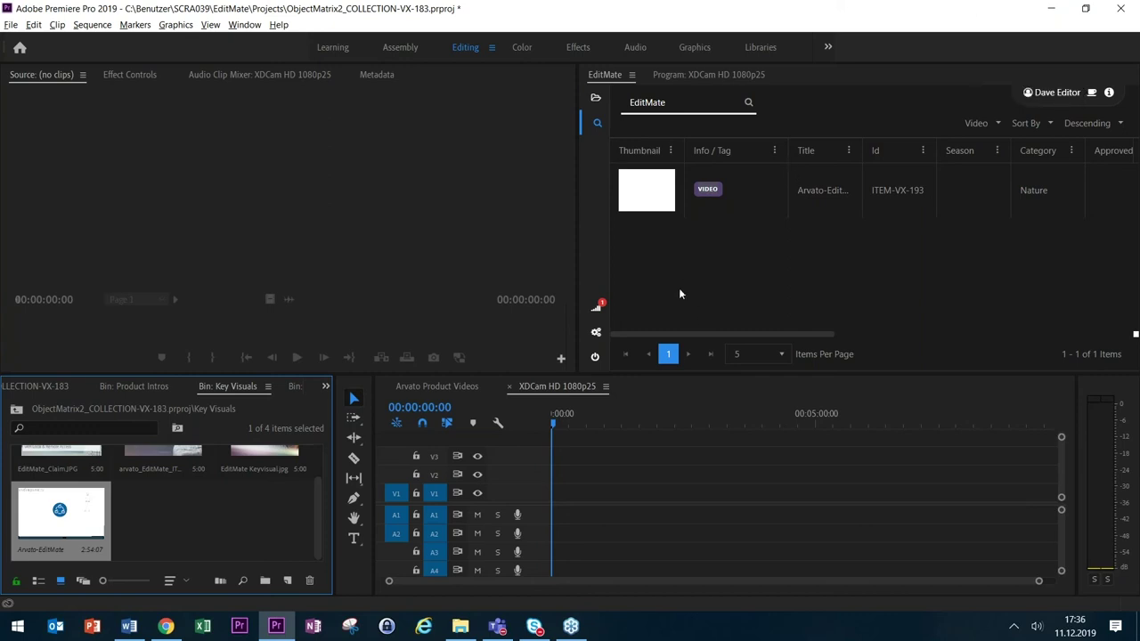
Load the Arvato-EditMate clip in the Source monitor and preview several passages by playing and scrubbing it.
double_click(65, 503)
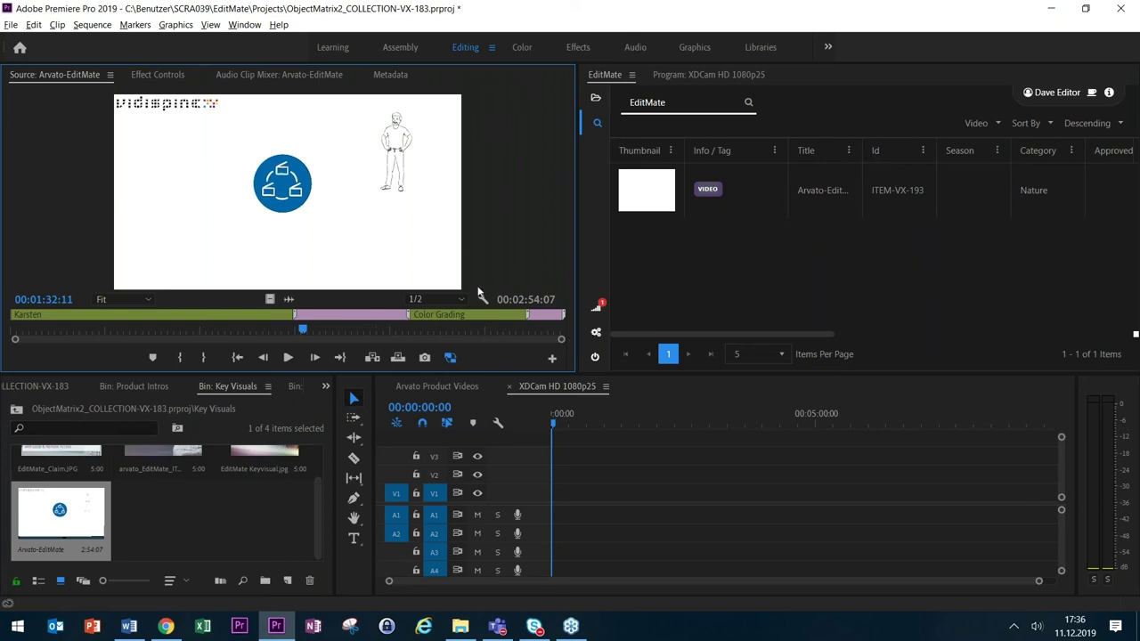
click(142, 412)
click(287, 358)
click(285, 330)
mouse_move(248, 329)
mouse_down()
mouse_move(56, 328)
mouse_move(160, 328)
mouse_up()
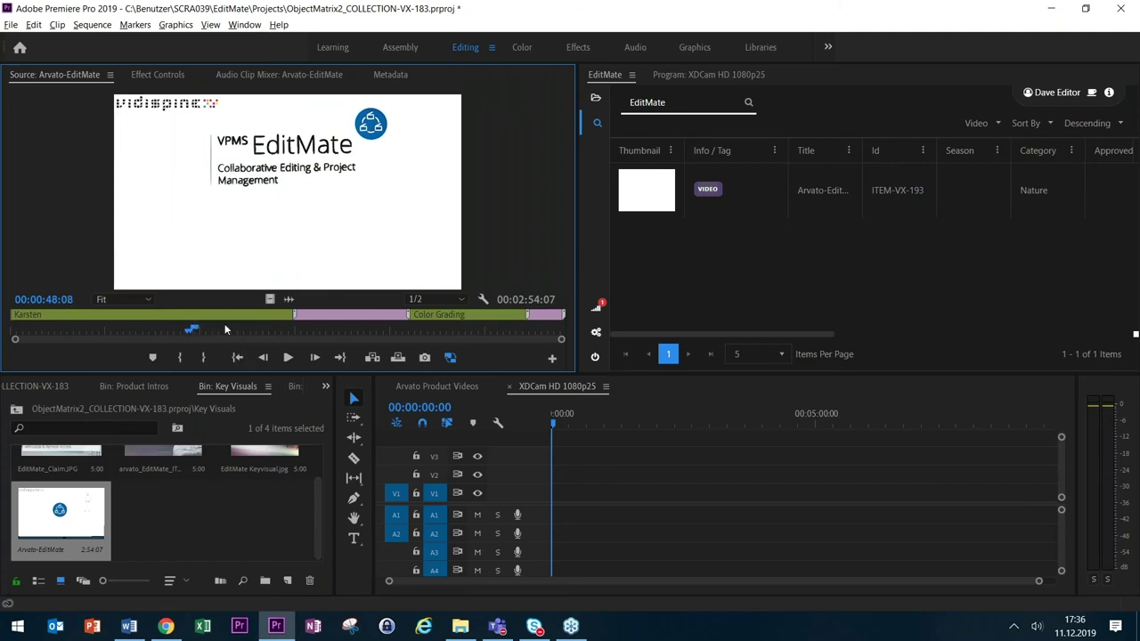
click(256, 329)
drag(239, 329, 97, 337)
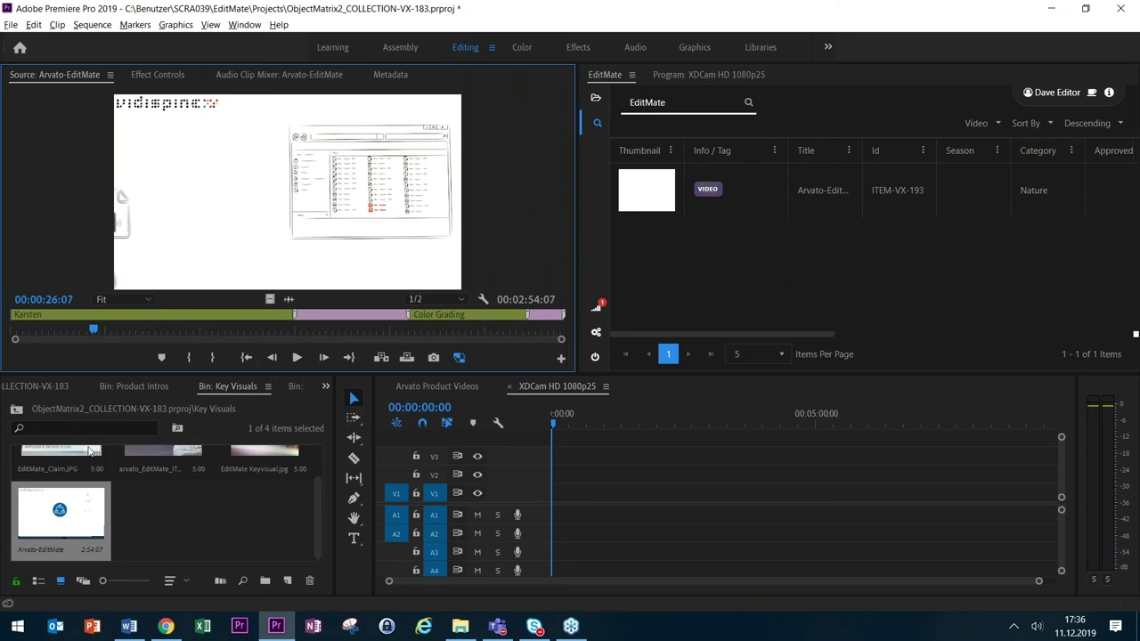
Place the Arvato-EditMate clip at the start of track V1 in the XDCam HD 1080p25 sequence and scrub through it.
click(86, 517)
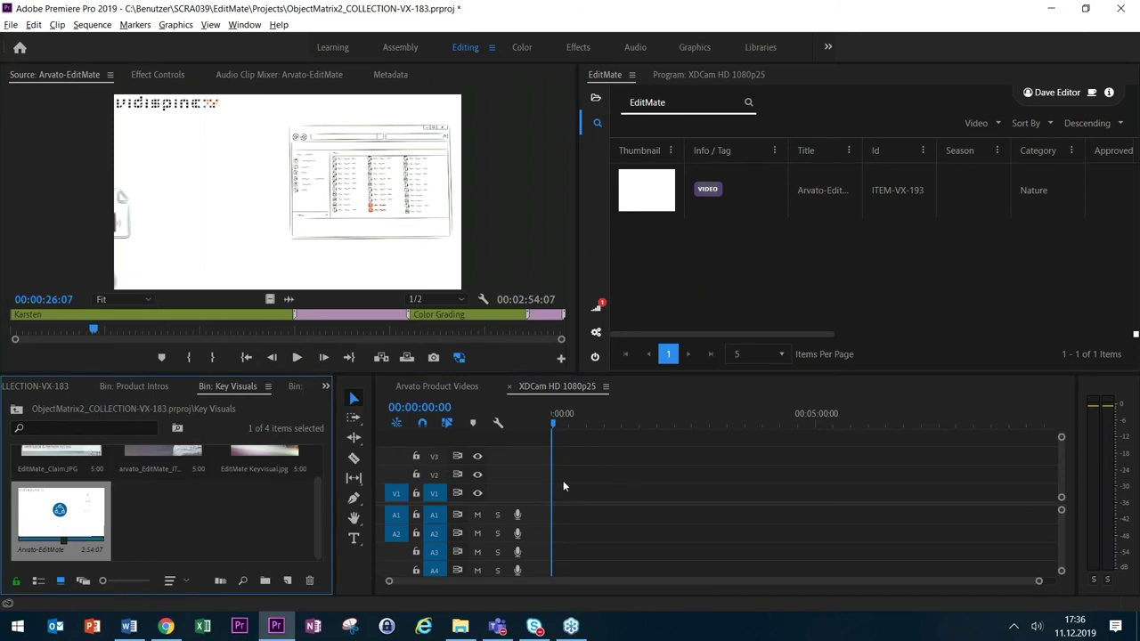
drag(67, 501, 552, 492)
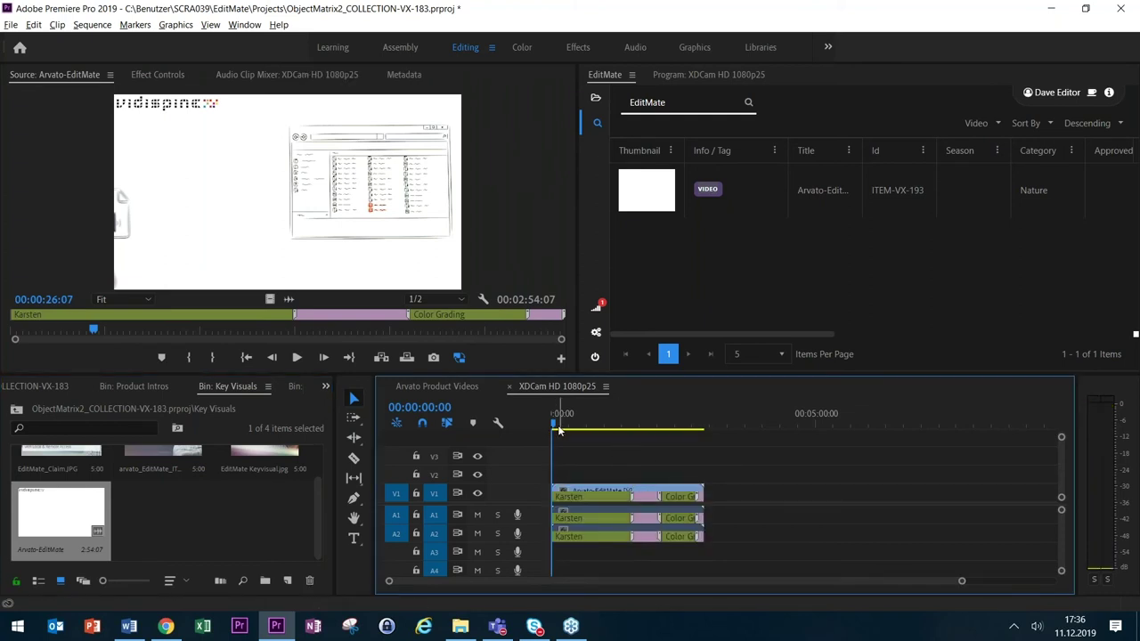
drag(556, 425, 586, 425)
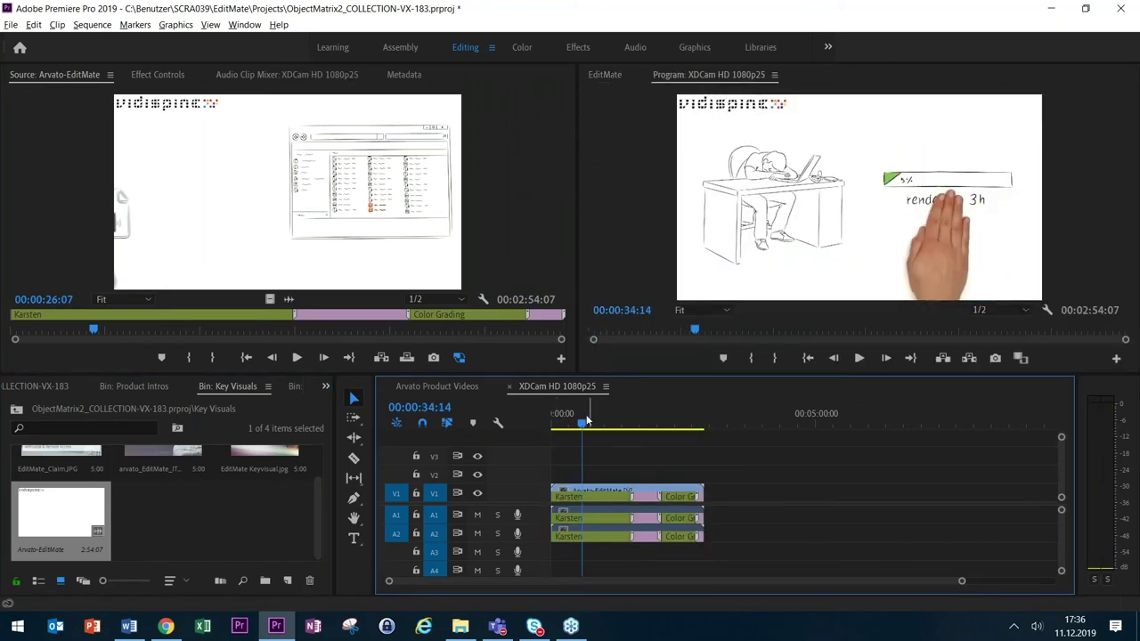
Examine the sequence publishing options of the Object Matrix 2 project and dismiss them without publishing.
click(610, 74)
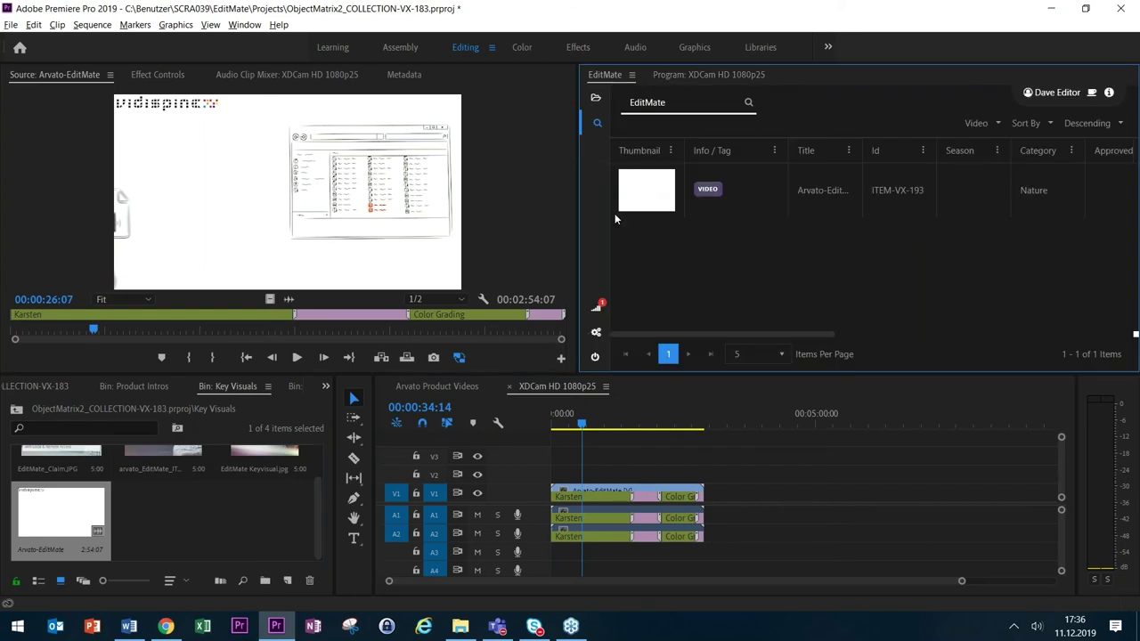
click(595, 97)
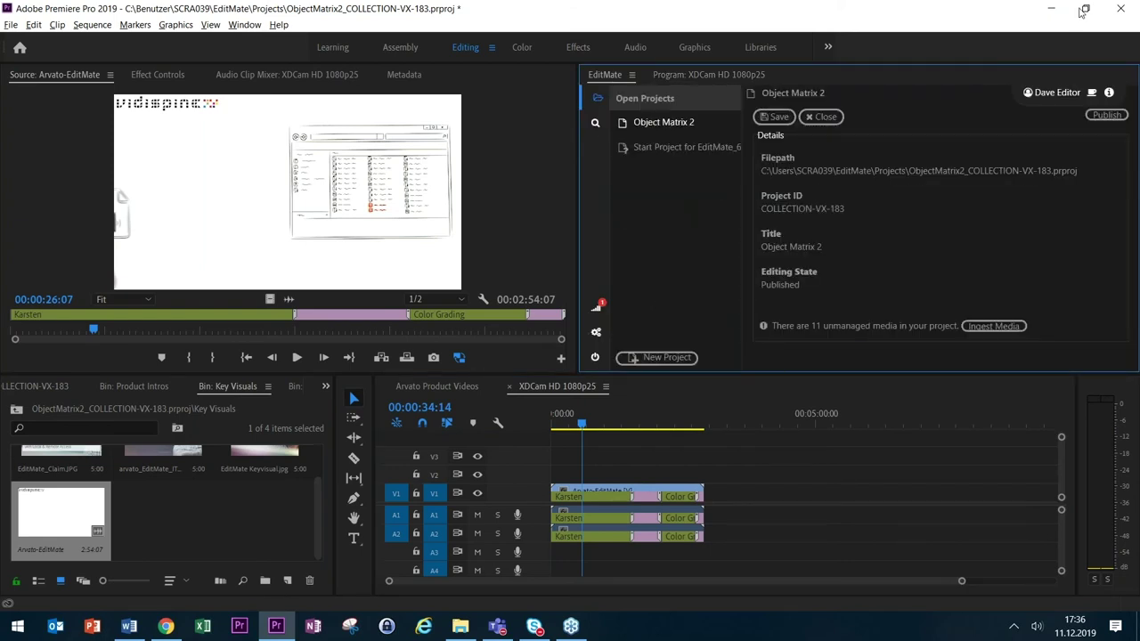
click(1106, 115)
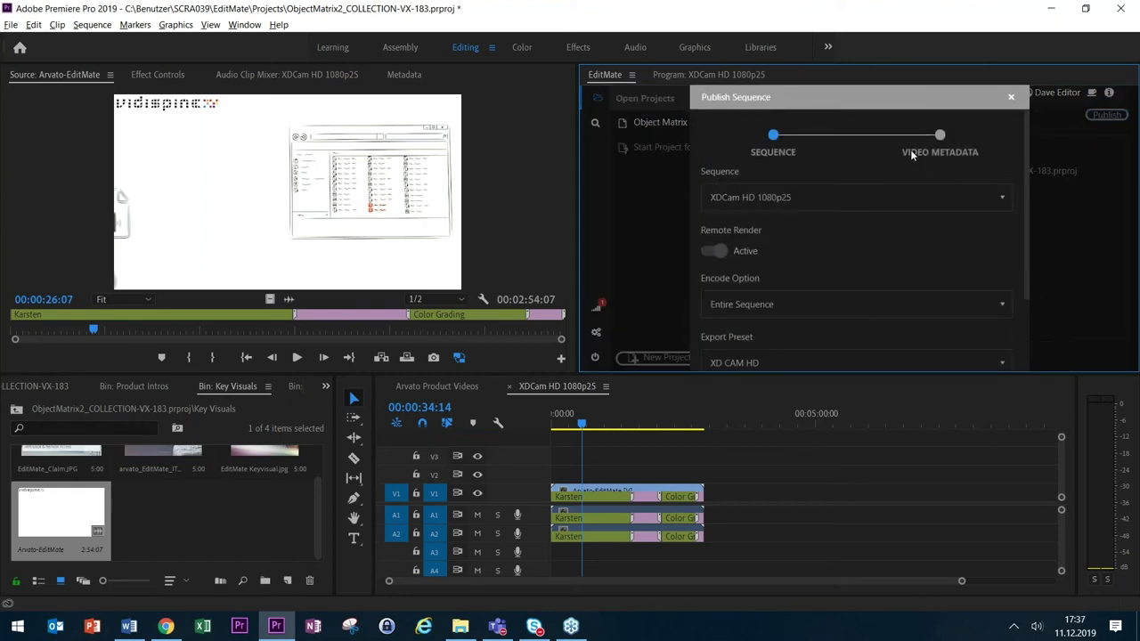
scroll(934, 237, down, 3)
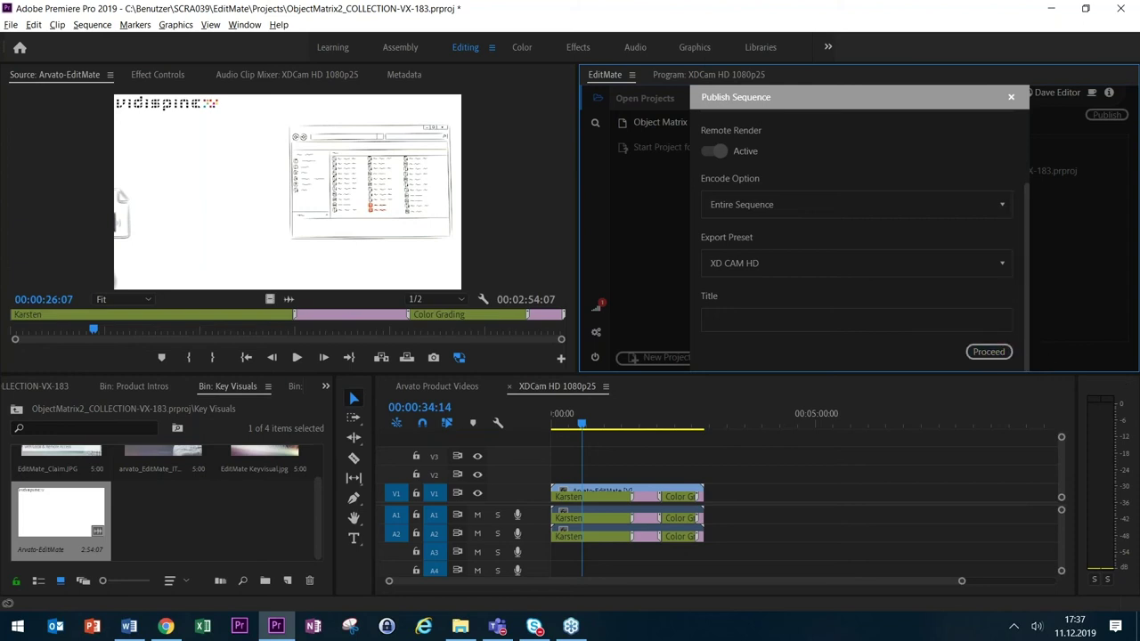
click(985, 353)
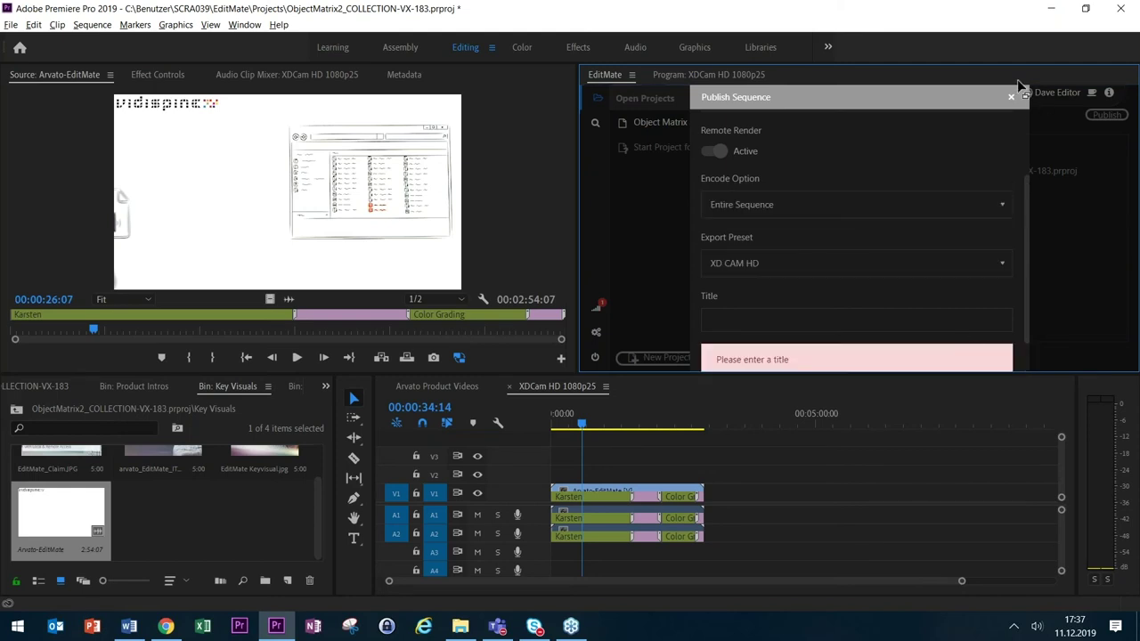
click(1012, 96)
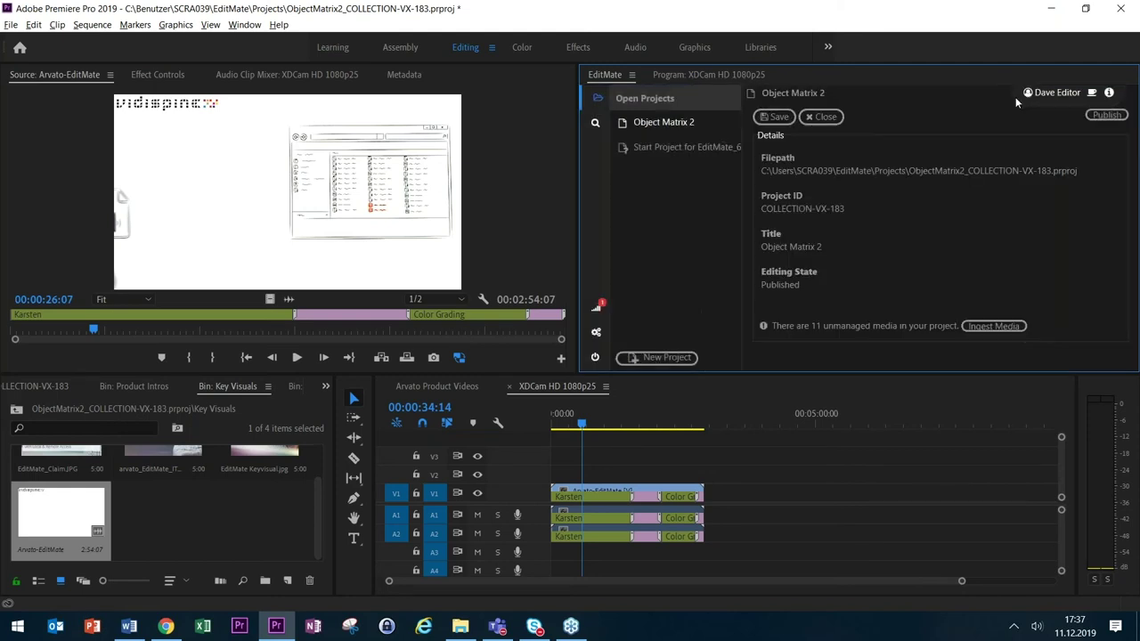
Examine the properties of the Arvato-EditMate clip in the Key Visuals bin, focusing on its file path, and close them.
right_click(54, 512)
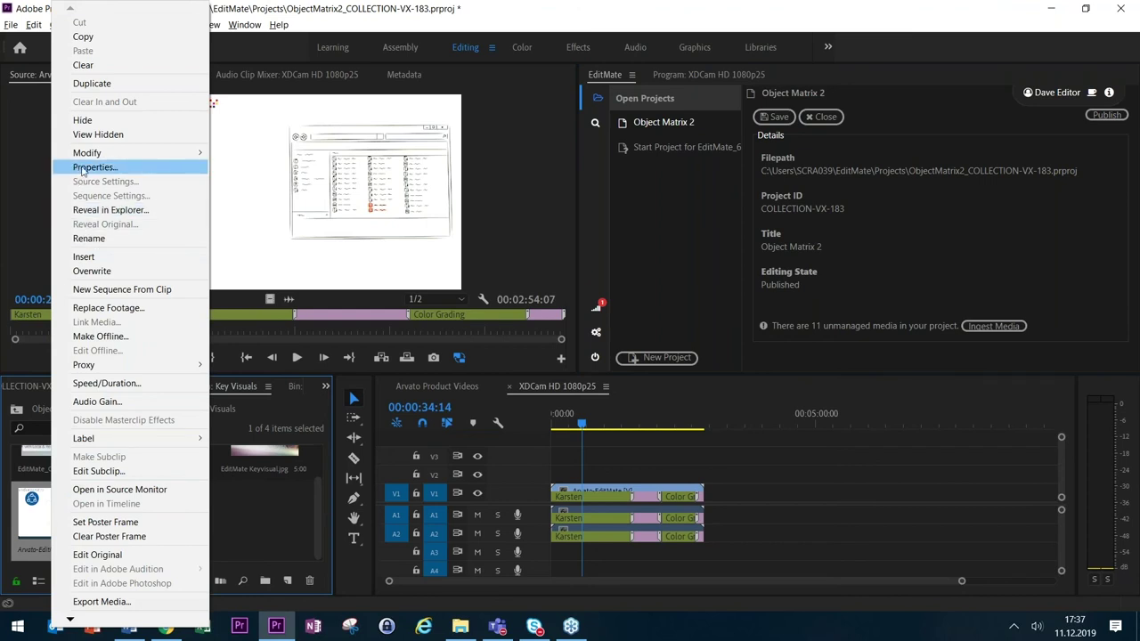
click(36, 529)
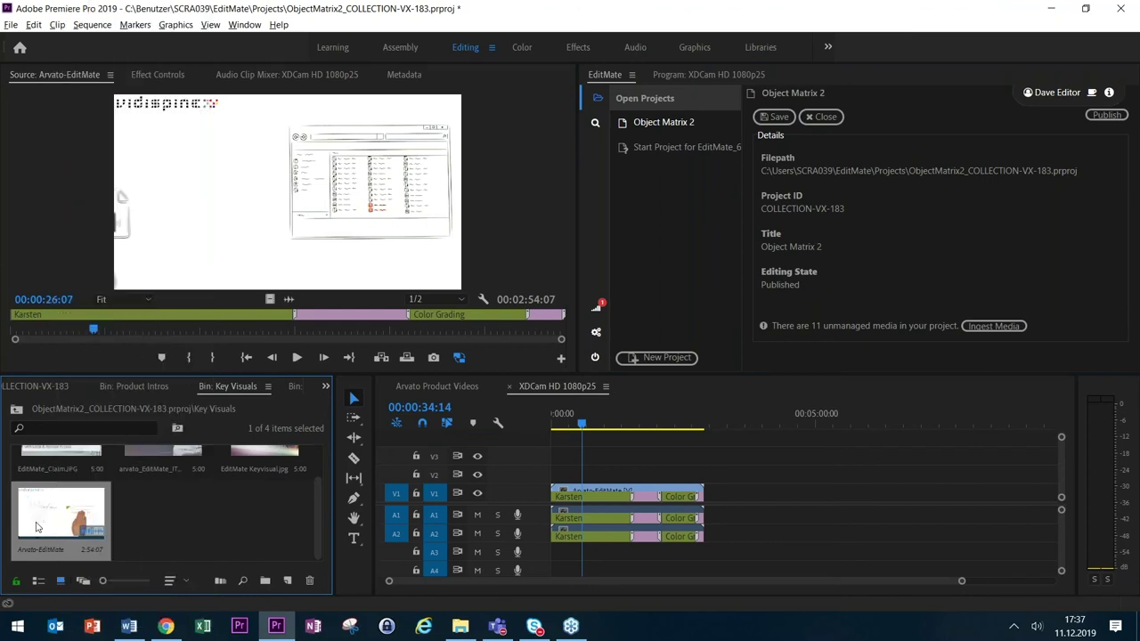
right_click(47, 520)
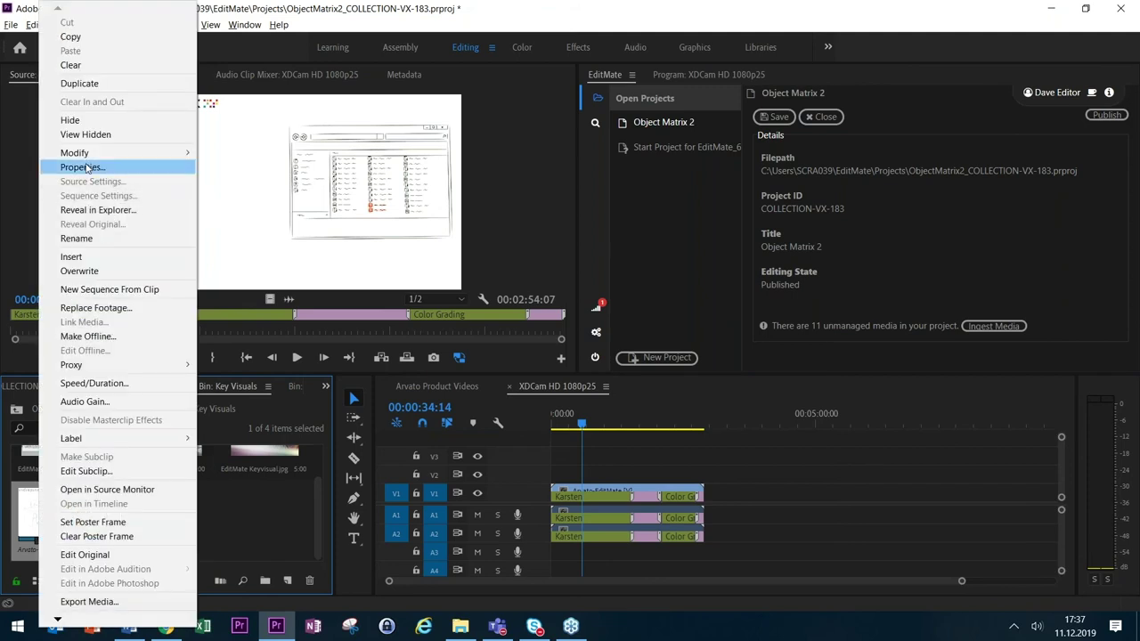
click(58, 165)
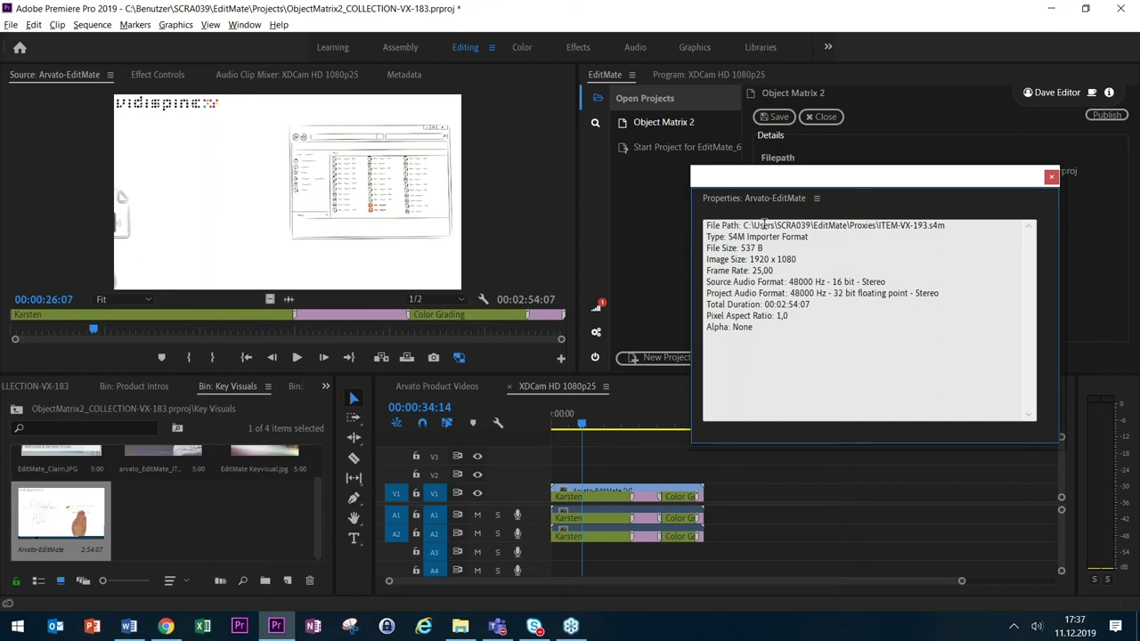
drag(946, 225, 745, 228)
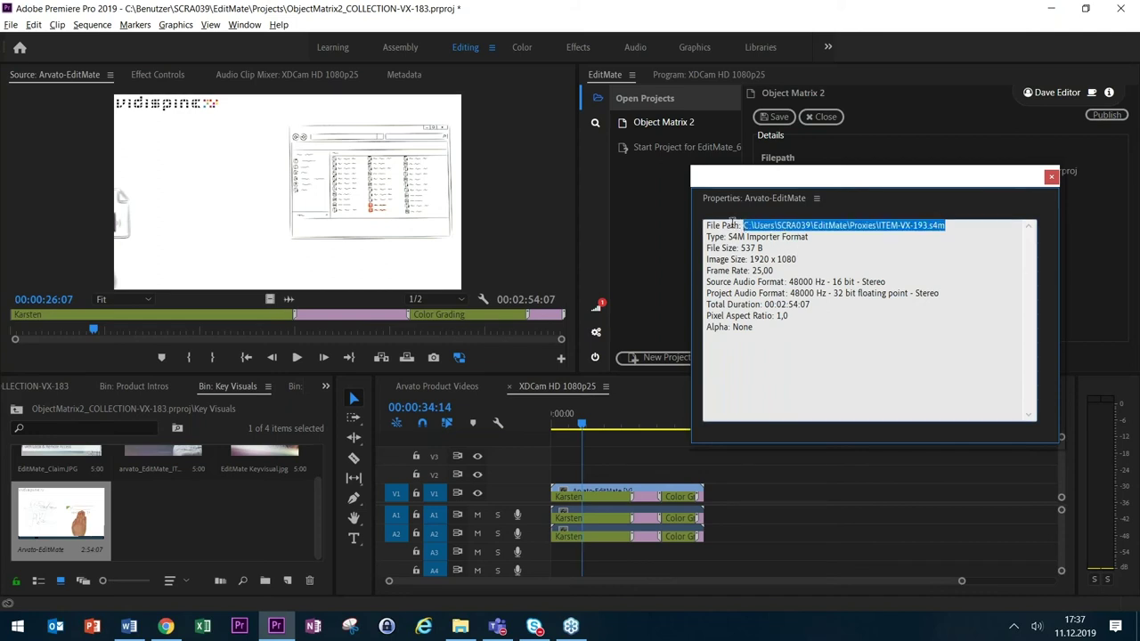
drag(943, 227, 891, 217)
click(948, 226)
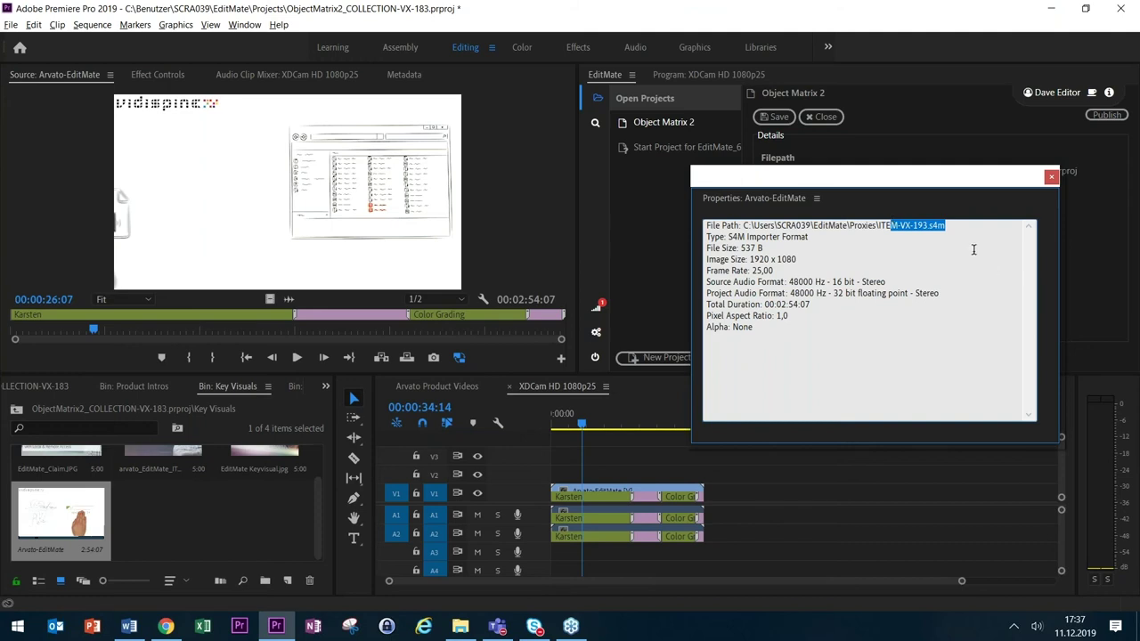
click(1051, 177)
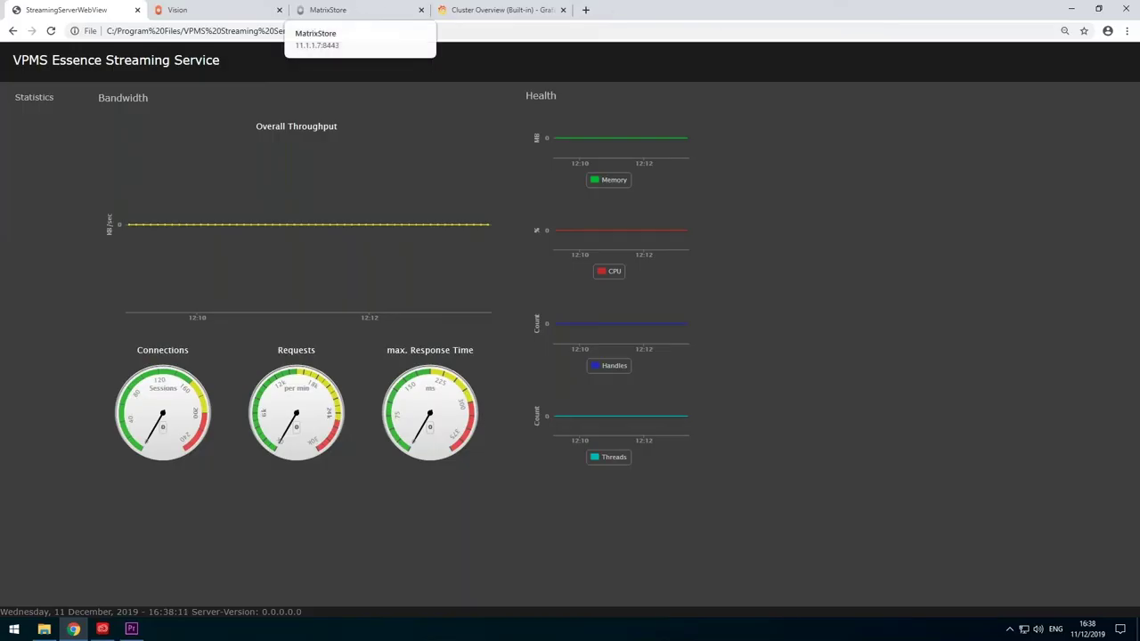
Switch to the MatrixStore web console and review the cluster's nodes, audits, tasks, AD/LDAP directories, users and groups, and vaults.
click(351, 10)
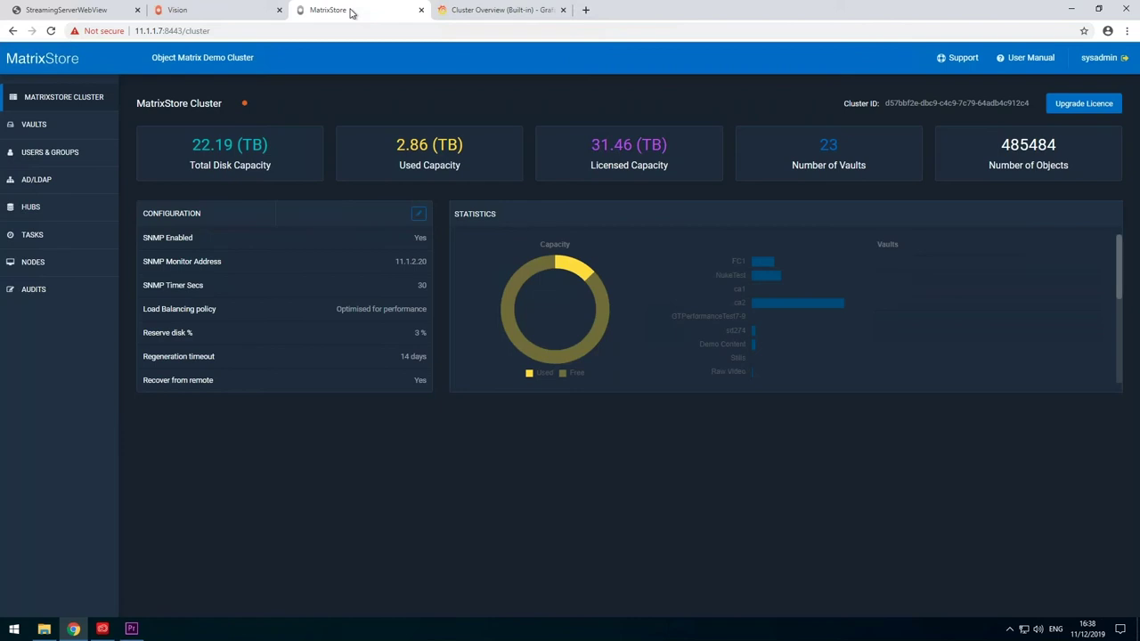
click(66, 266)
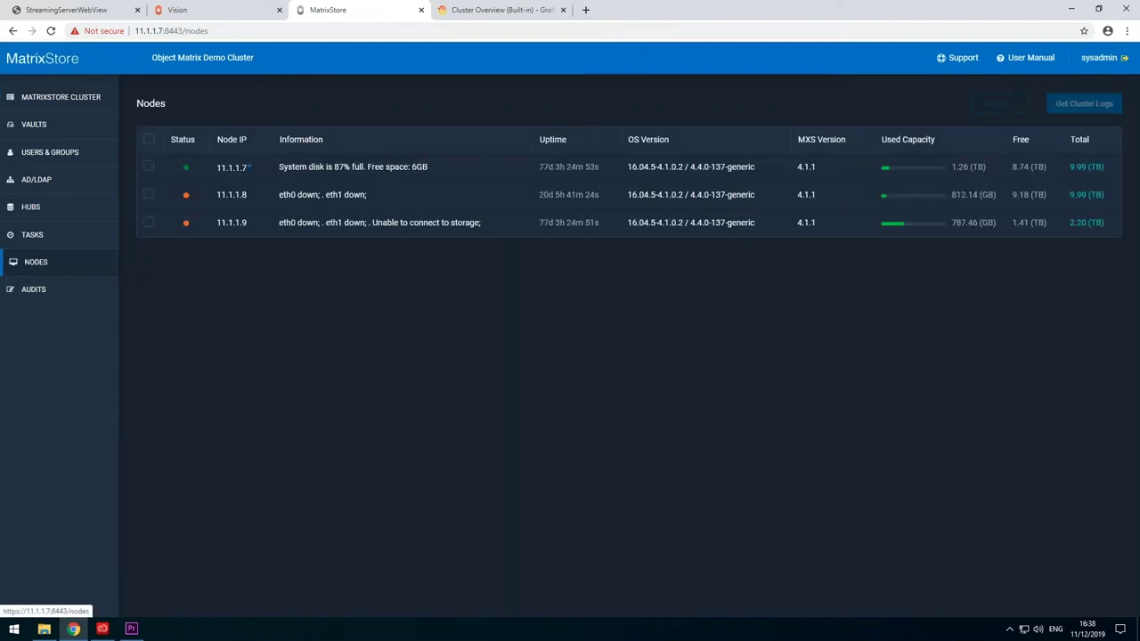
click(48, 301)
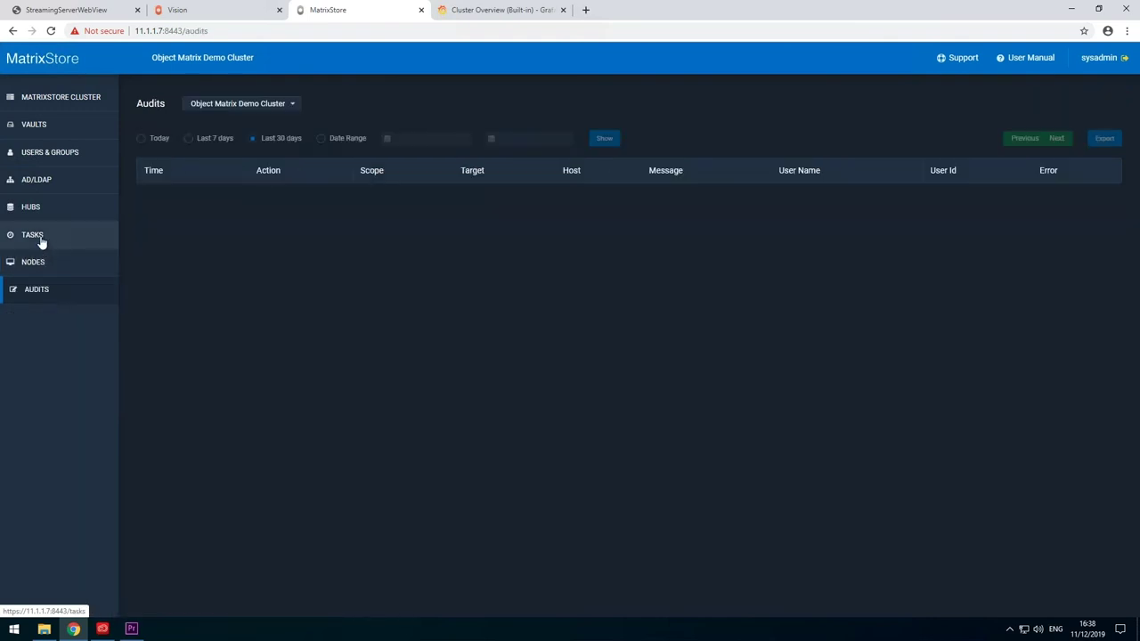
click(41, 236)
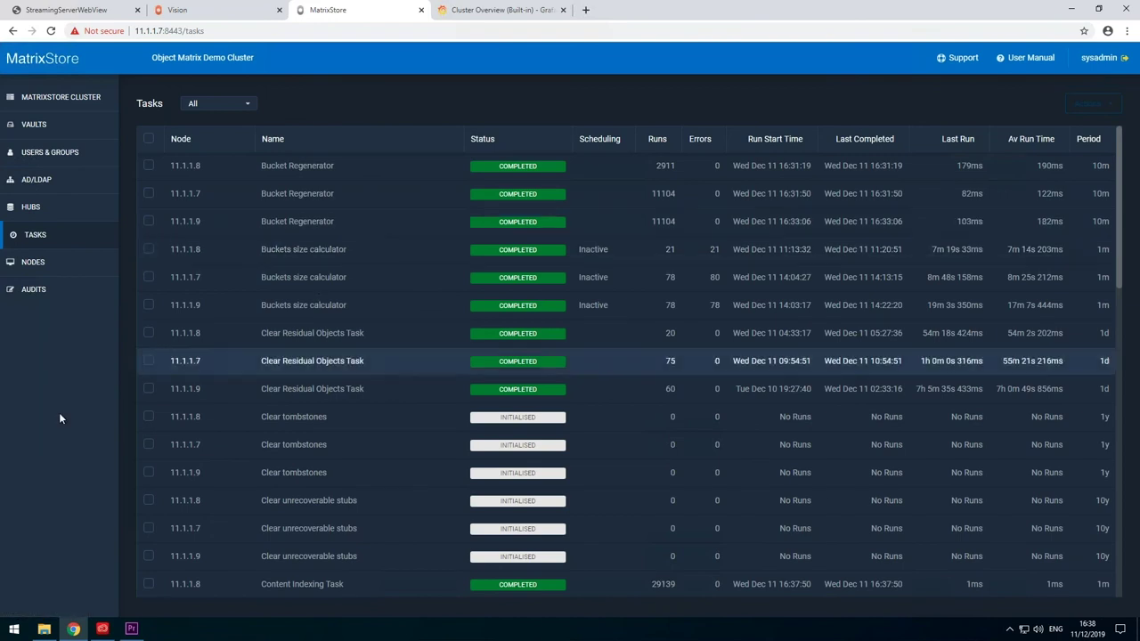
click(45, 182)
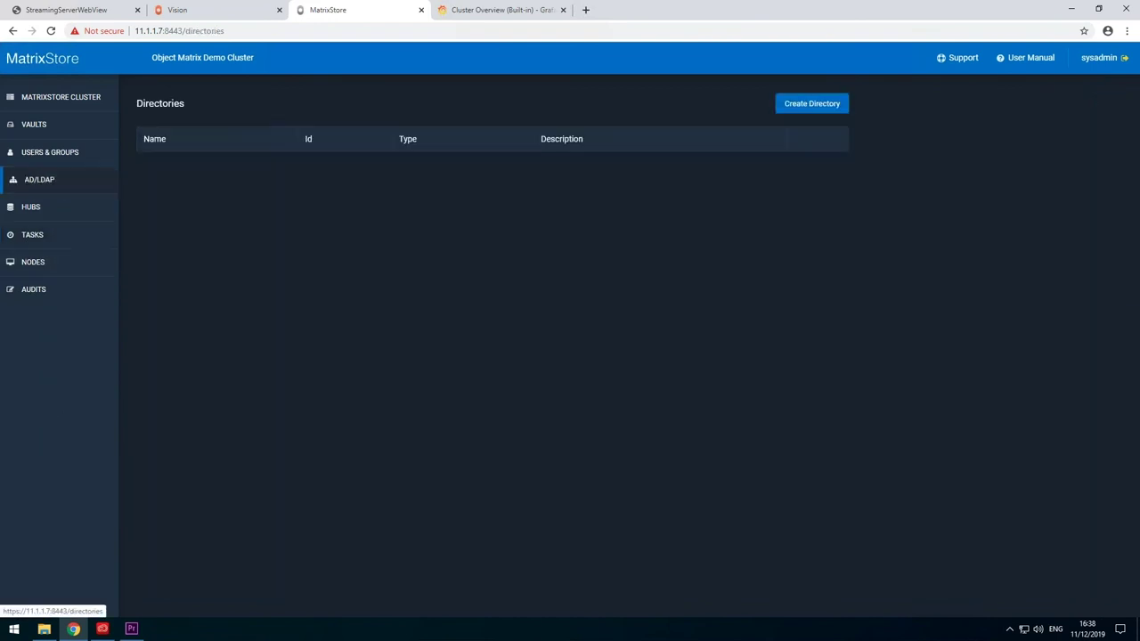
click(58, 155)
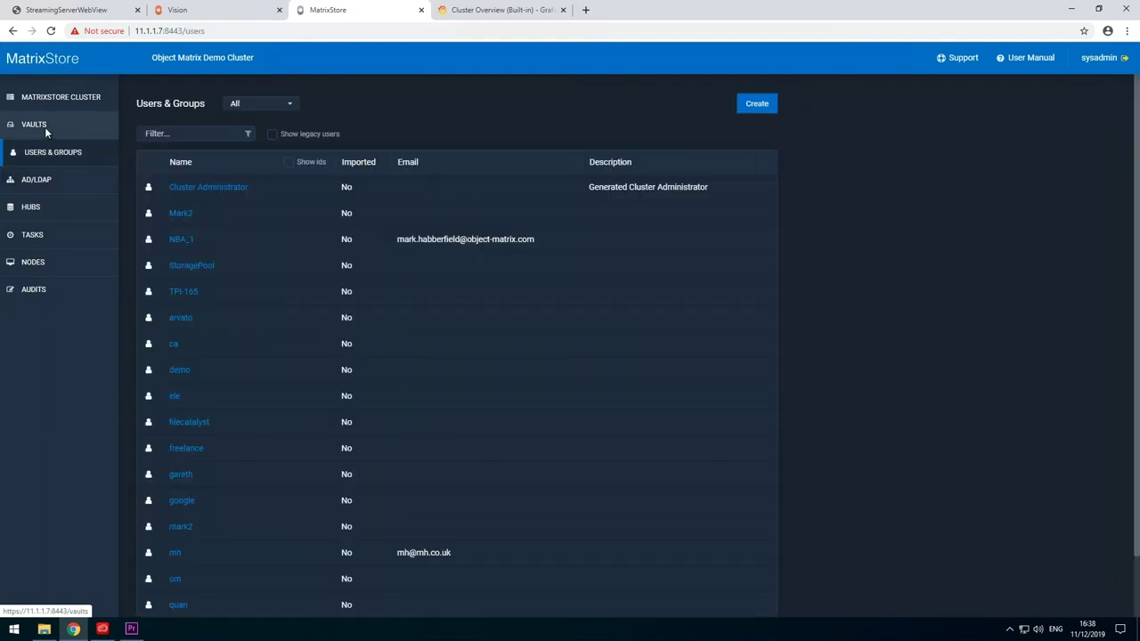
click(45, 125)
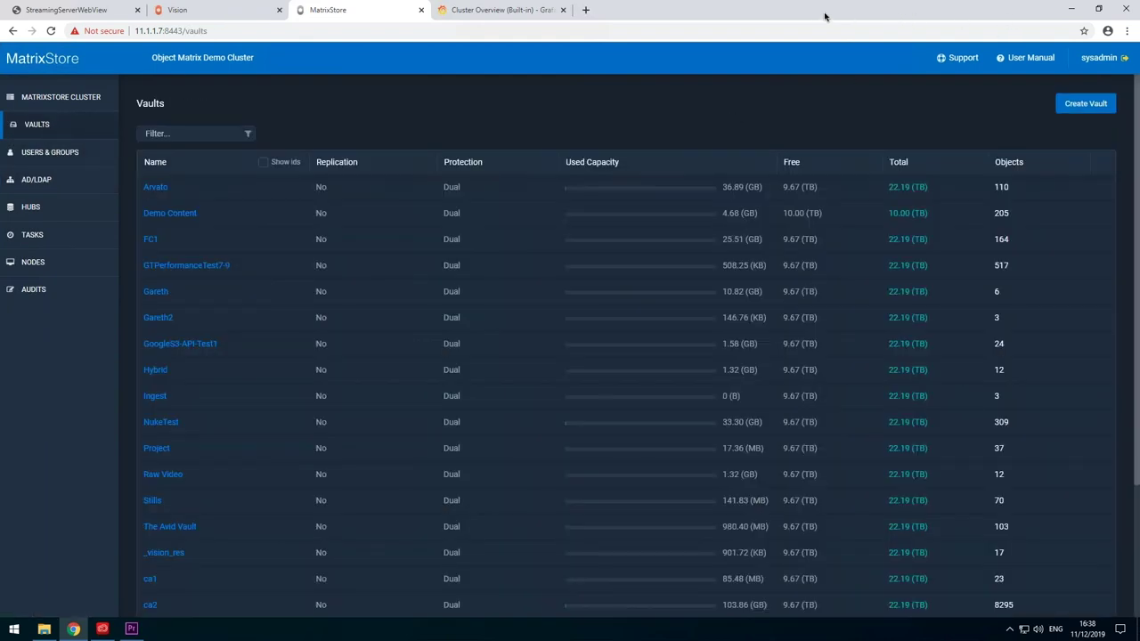
Start a new vault, review the integrity levels, and set its compliance type to Extendable.
click(1102, 105)
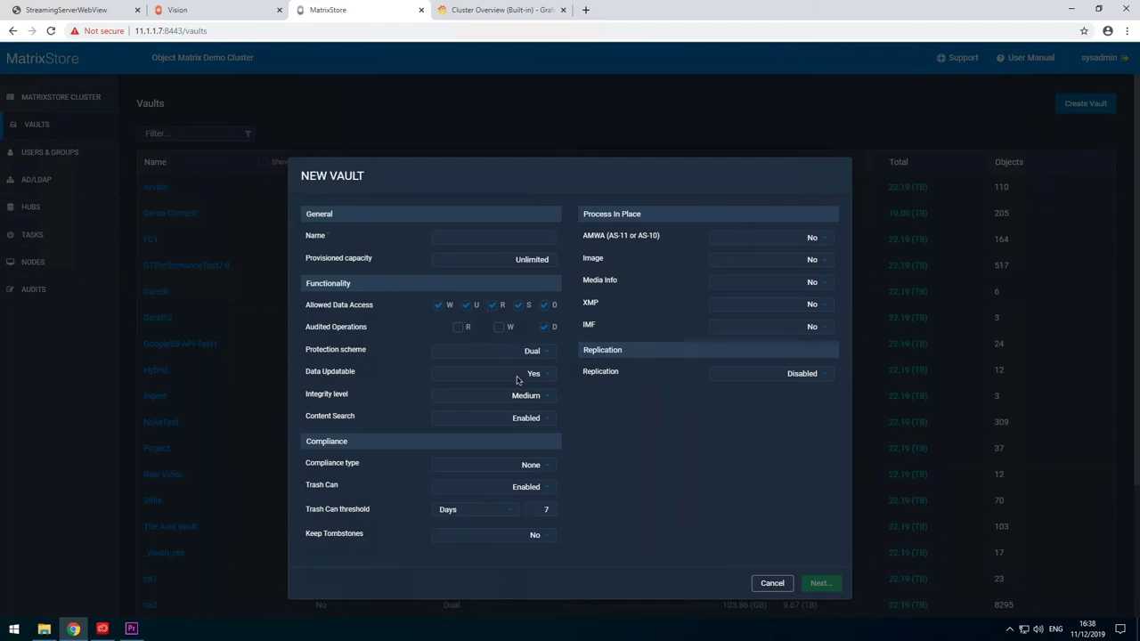
click(539, 400)
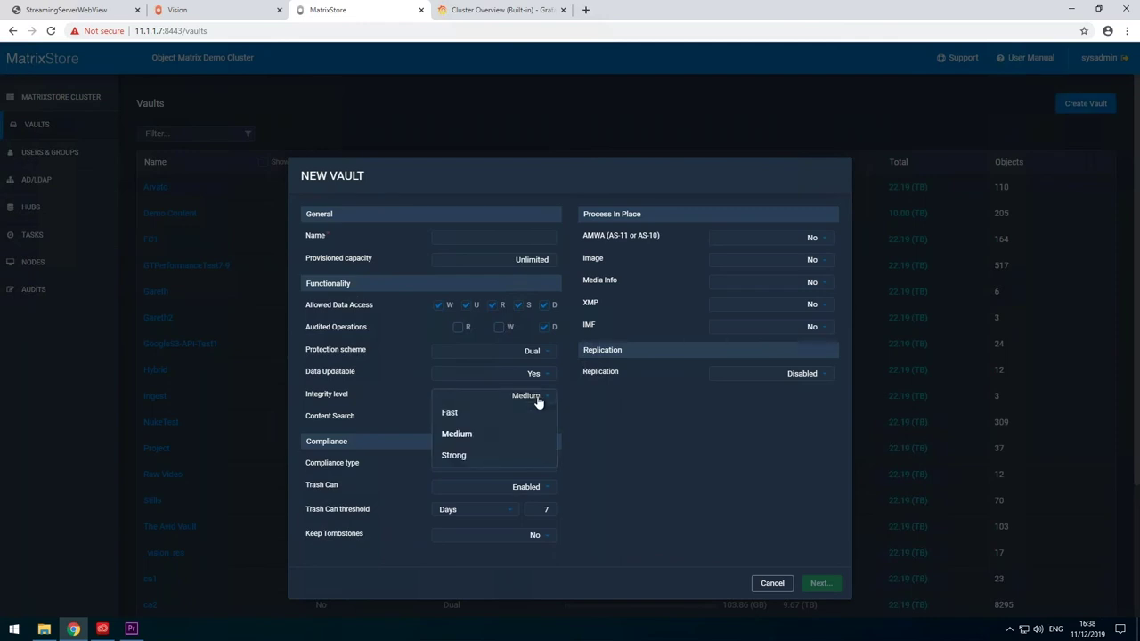
click(539, 400)
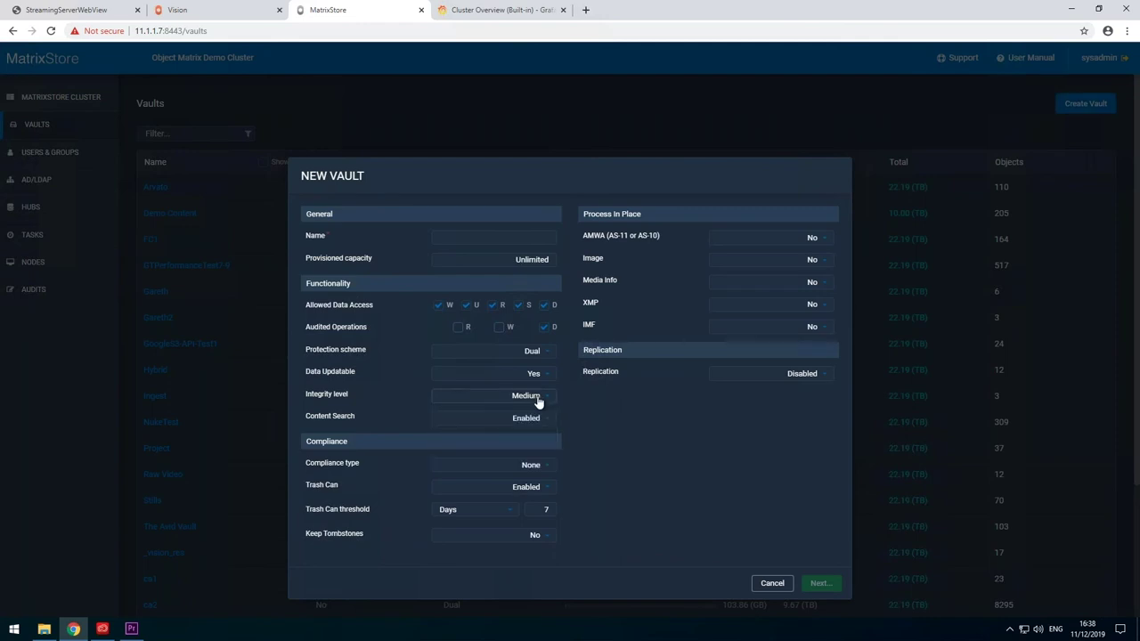
click(538, 465)
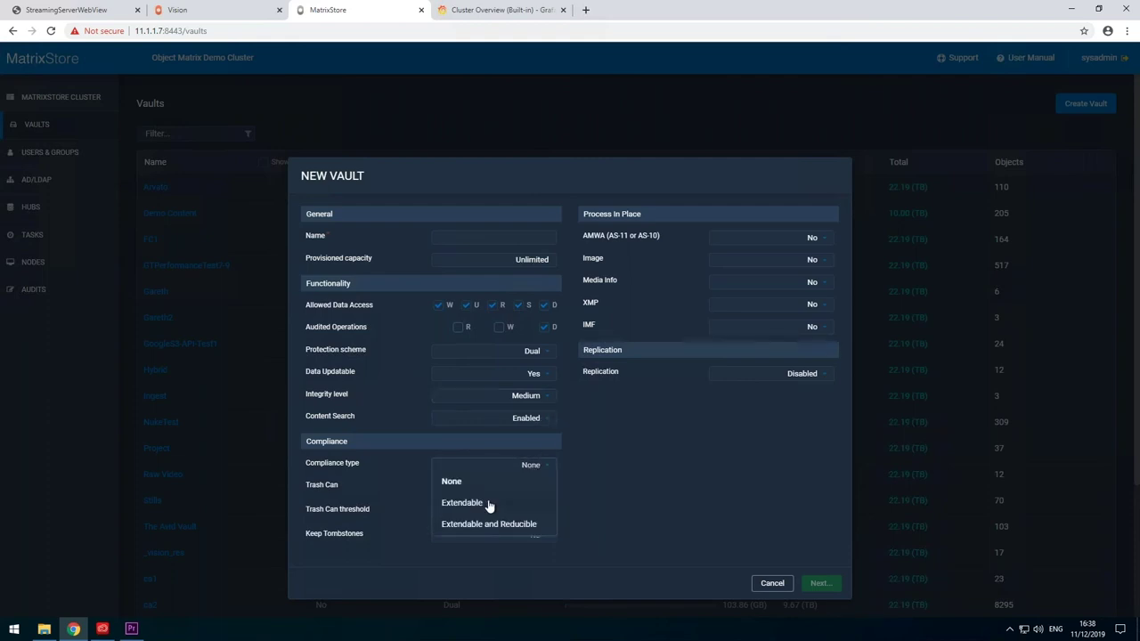
click(489, 504)
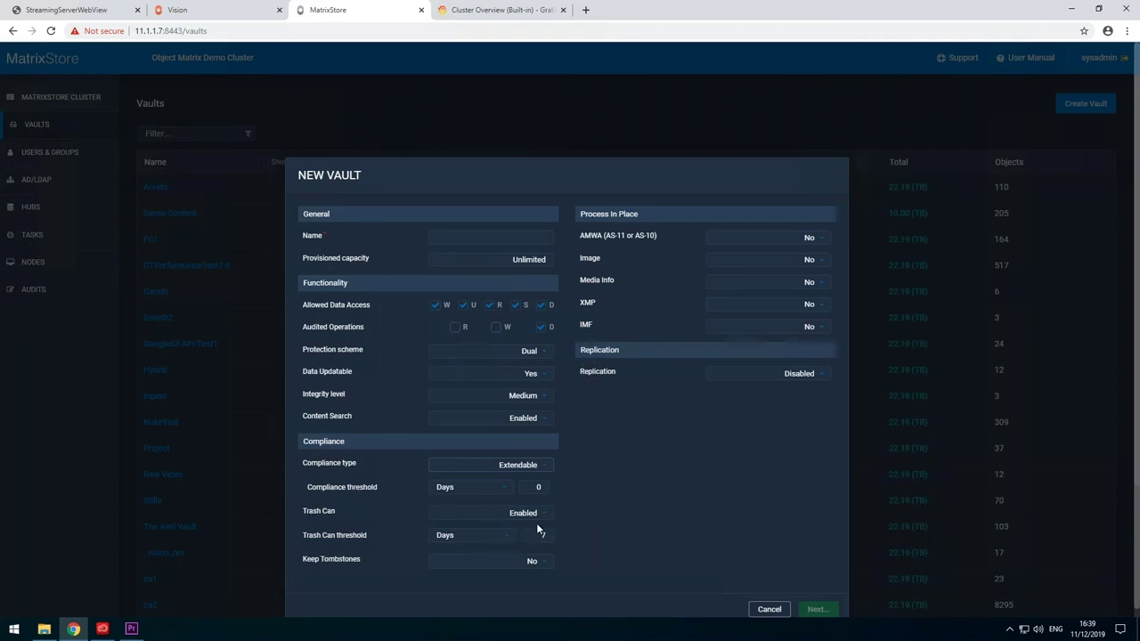
Set AMWA and Image processing to Yes and enable replication to reveal its target options, and cancel the new vault.
click(807, 239)
click(763, 256)
click(806, 267)
click(760, 280)
click(799, 375)
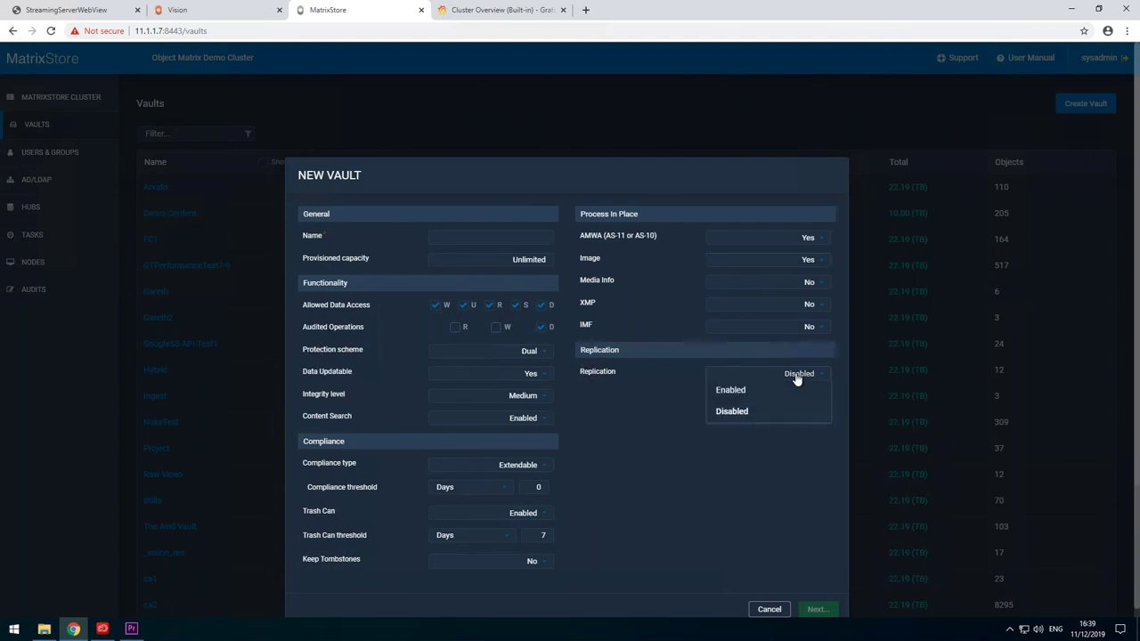
click(732, 390)
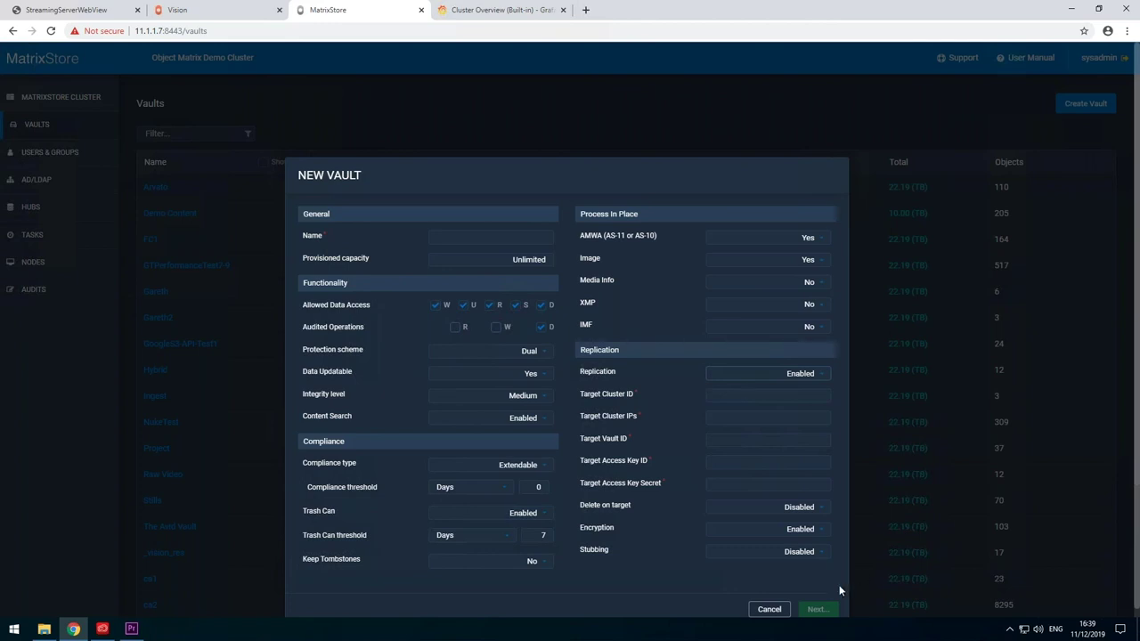
click(775, 611)
Switch to Grafana and review the Cluster Overview, Vault Statistics and Vision Overview dashboards, ending on Cluster Overview.
click(482, 14)
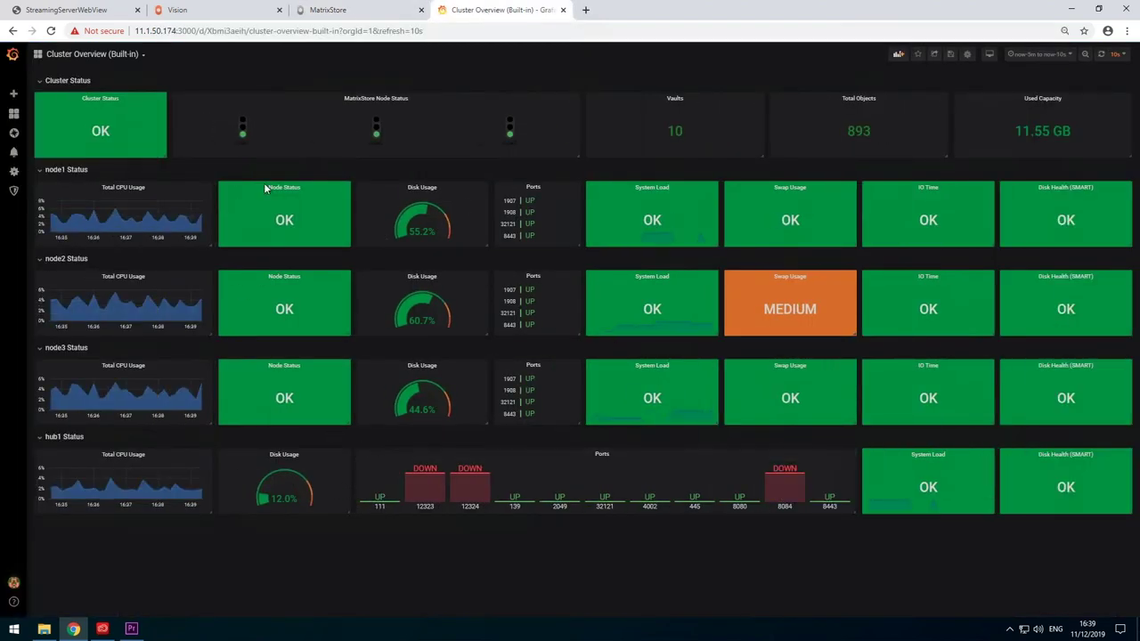
click(93, 54)
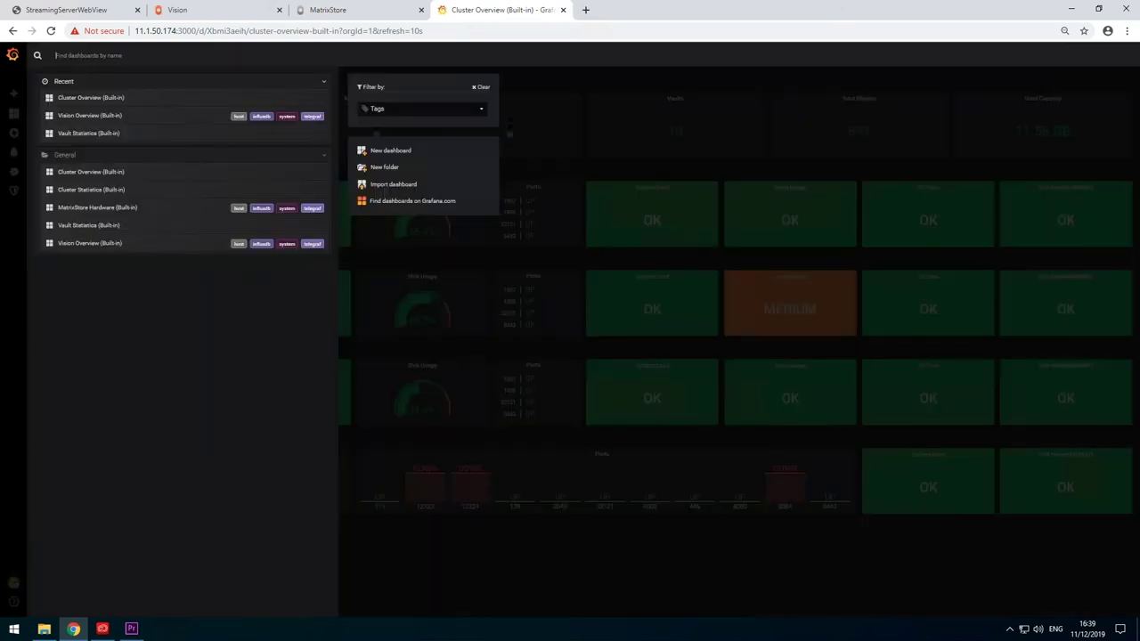
click(89, 133)
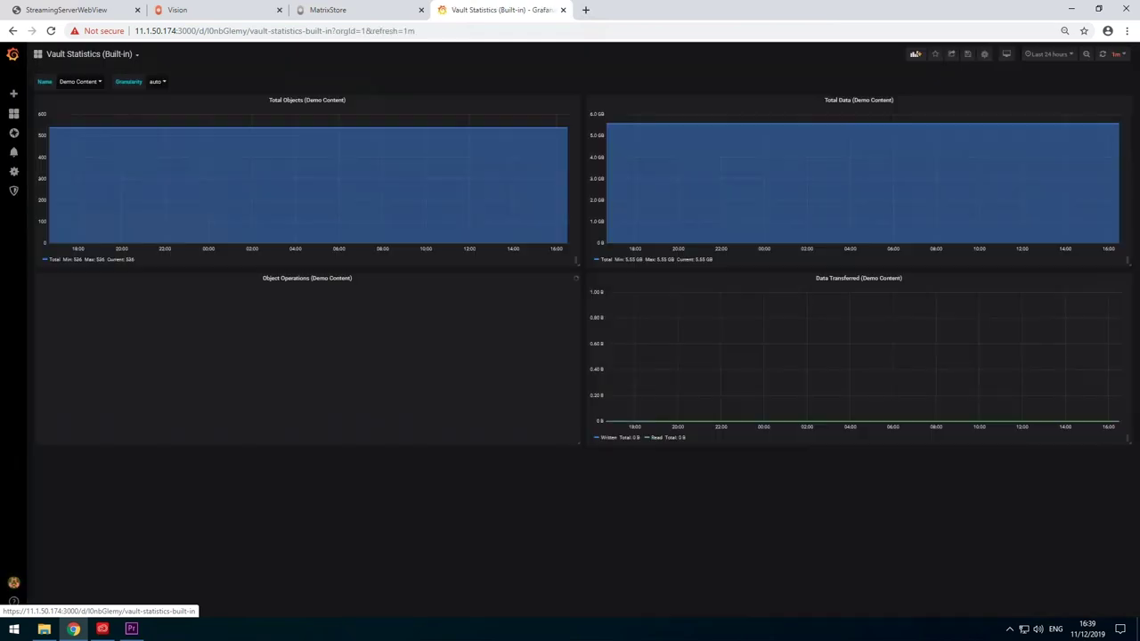
click(76, 56)
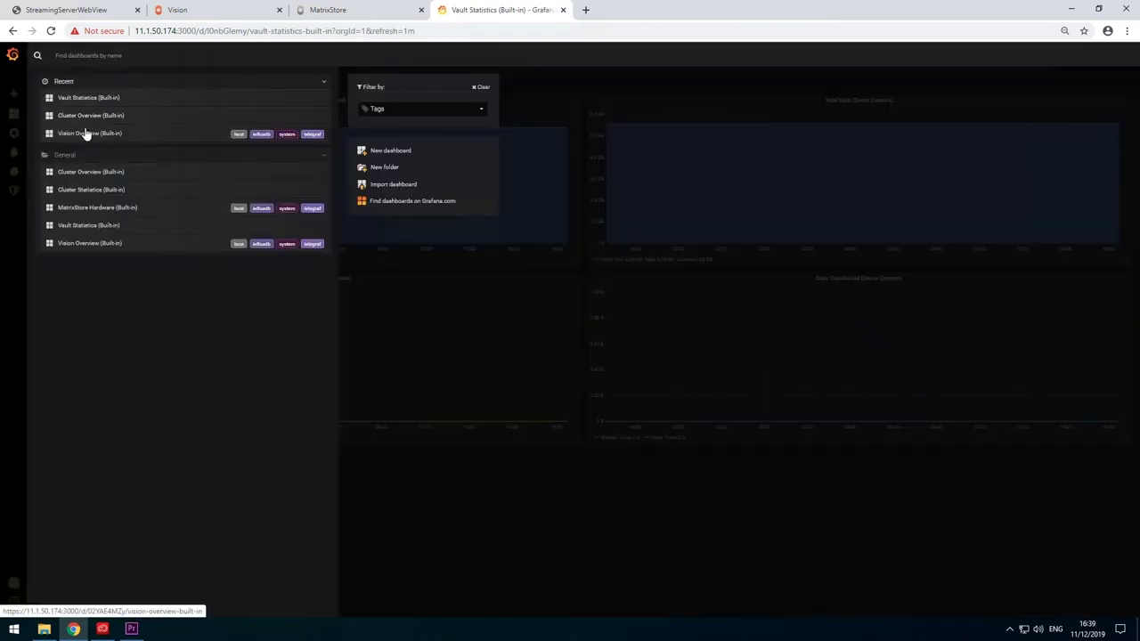
click(84, 134)
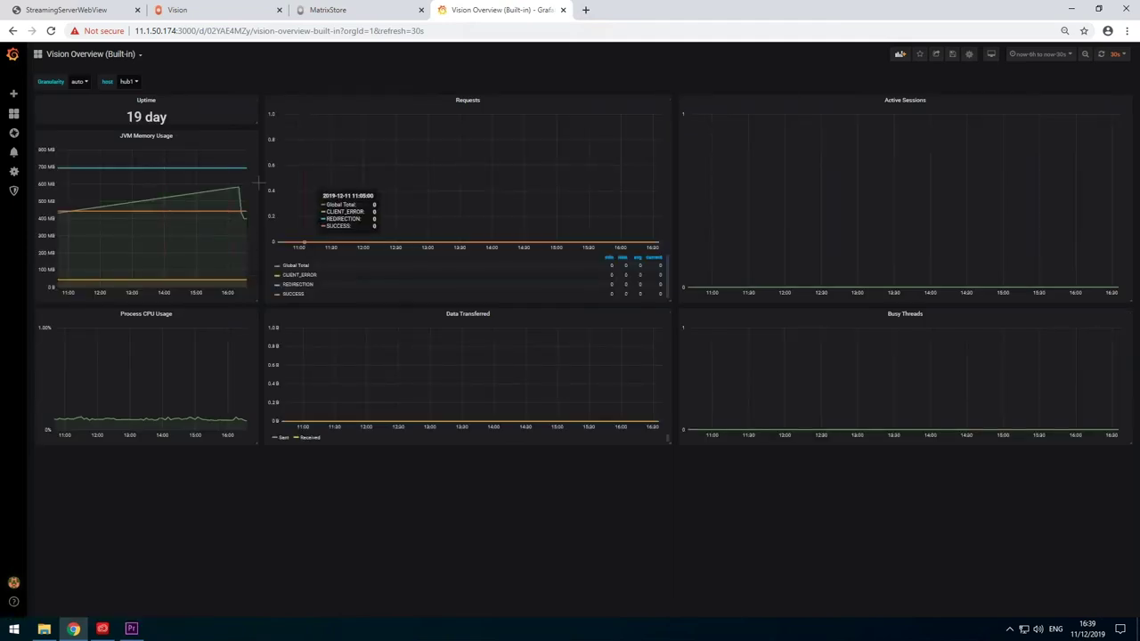
click(82, 57)
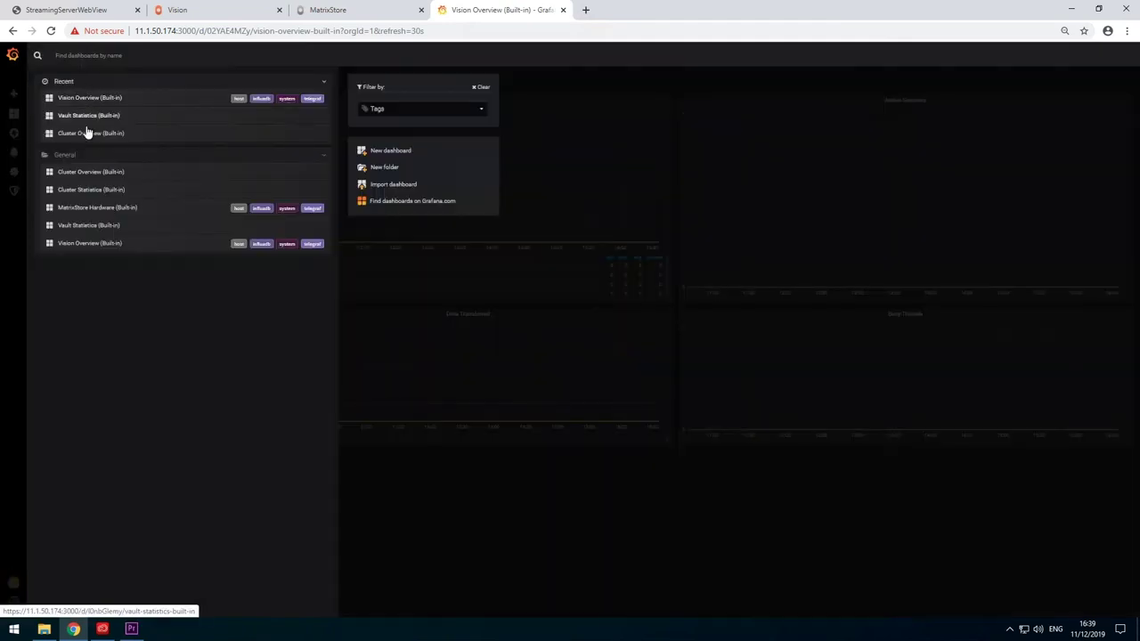
click(87, 133)
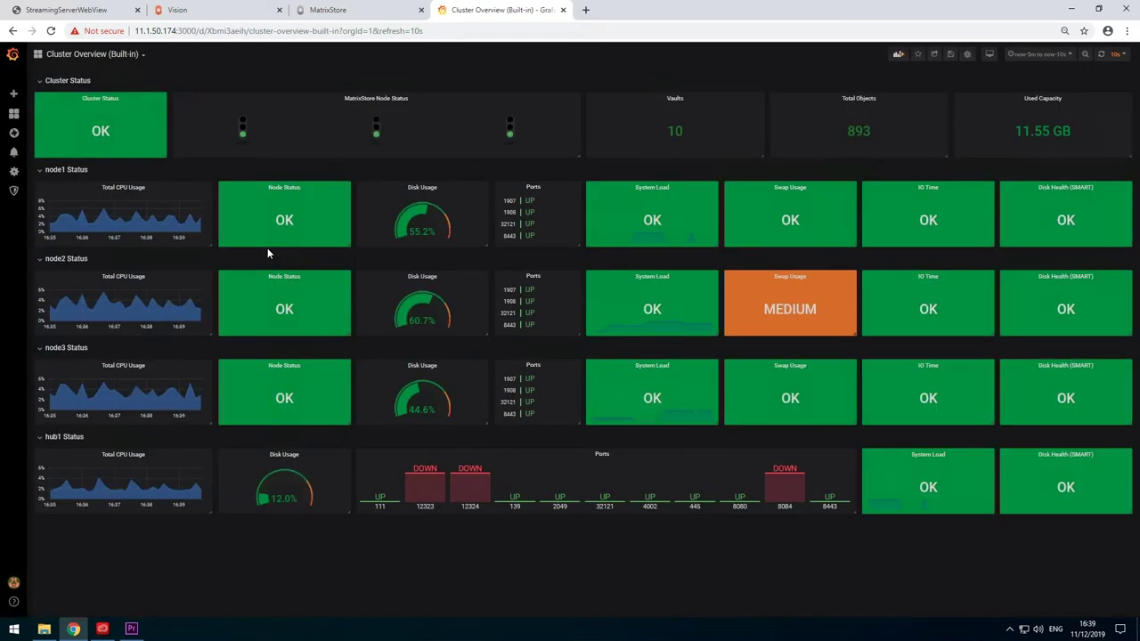
Switch to Object Matrix Vision and sign in with the saved username and password.
click(191, 14)
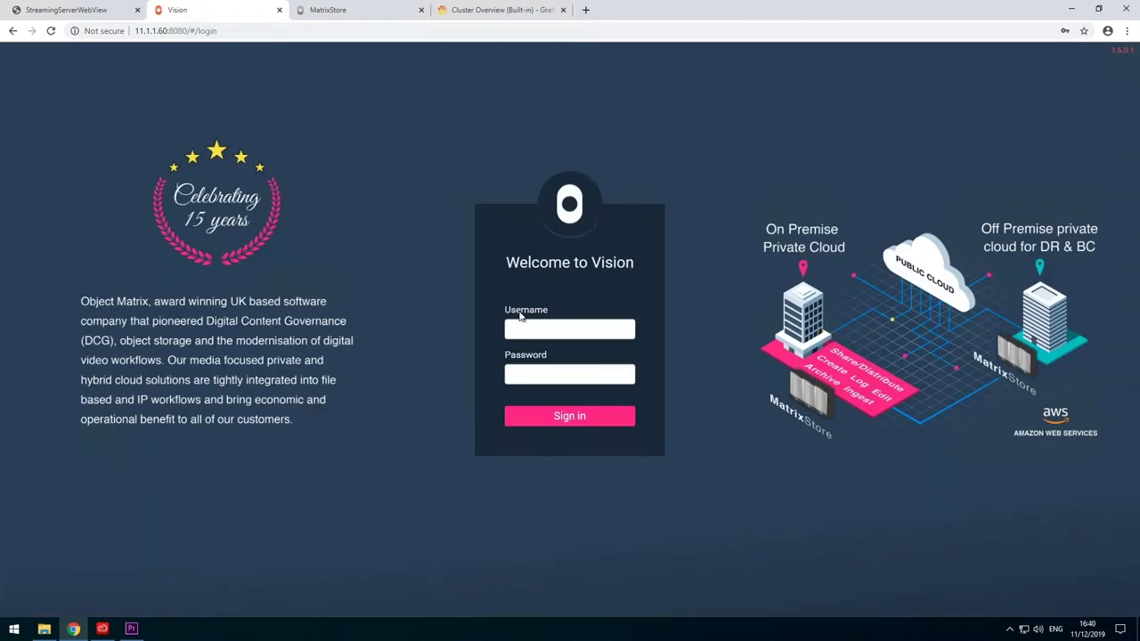
click(527, 329)
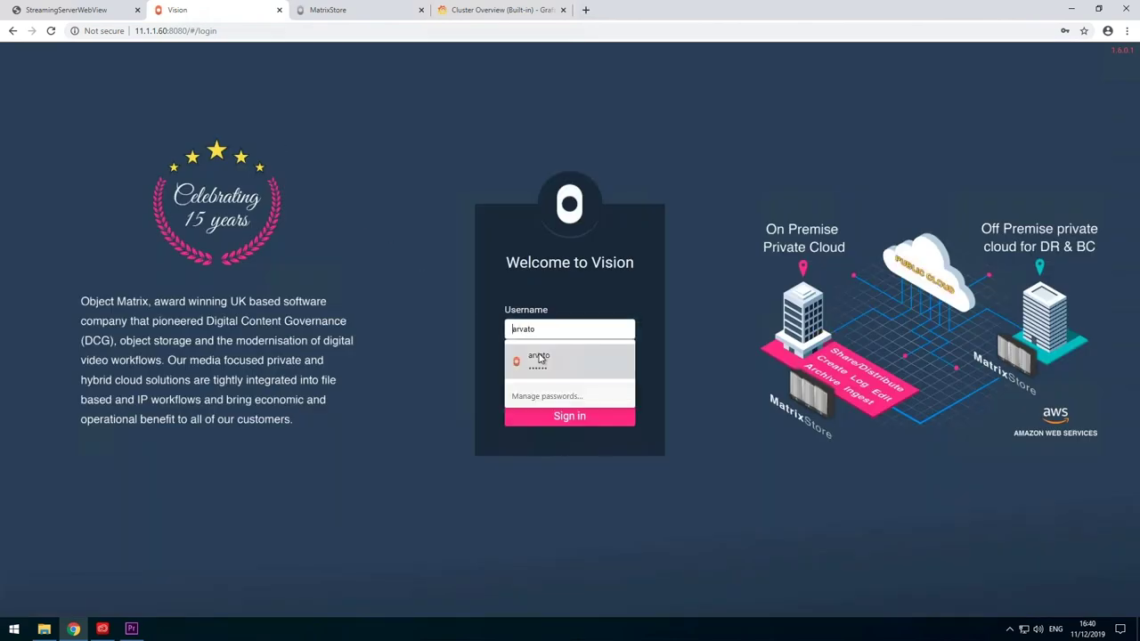
click(539, 358)
click(559, 417)
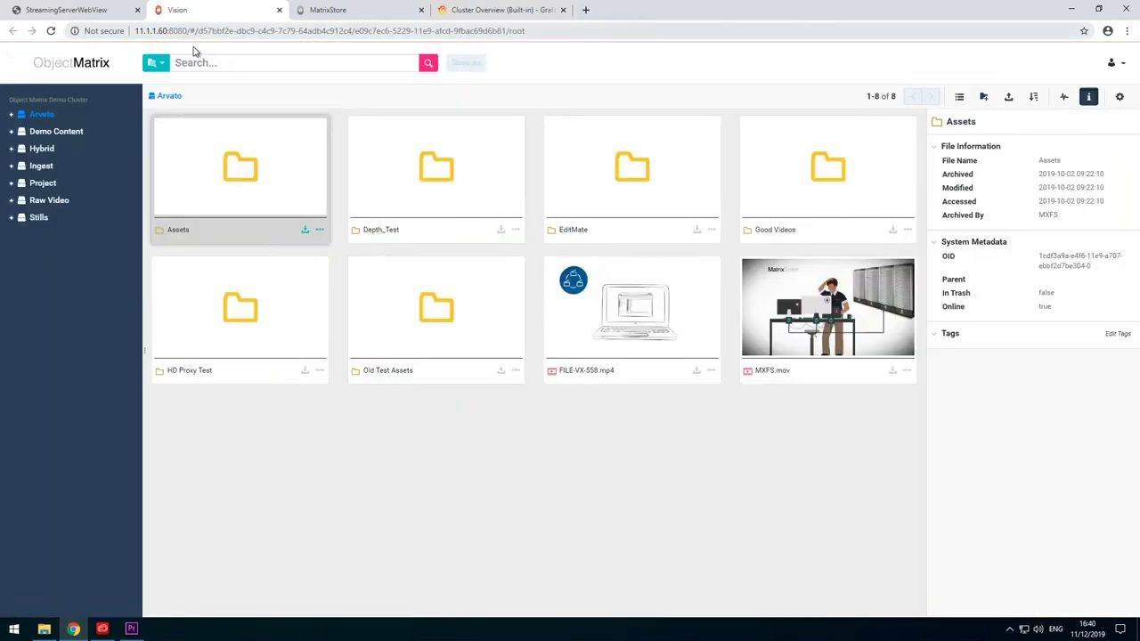
Play FILE-VX-558.mp4 from the Arvato vault muted, examine its media, XMP and system metadata, and close the preview.
click(225, 62)
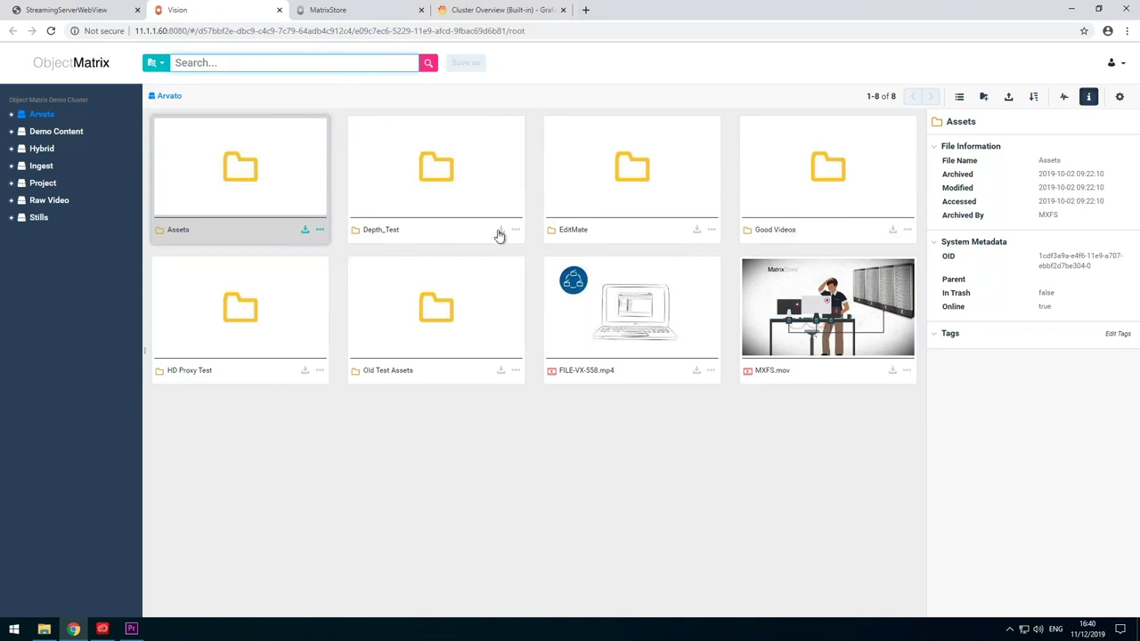
click(644, 335)
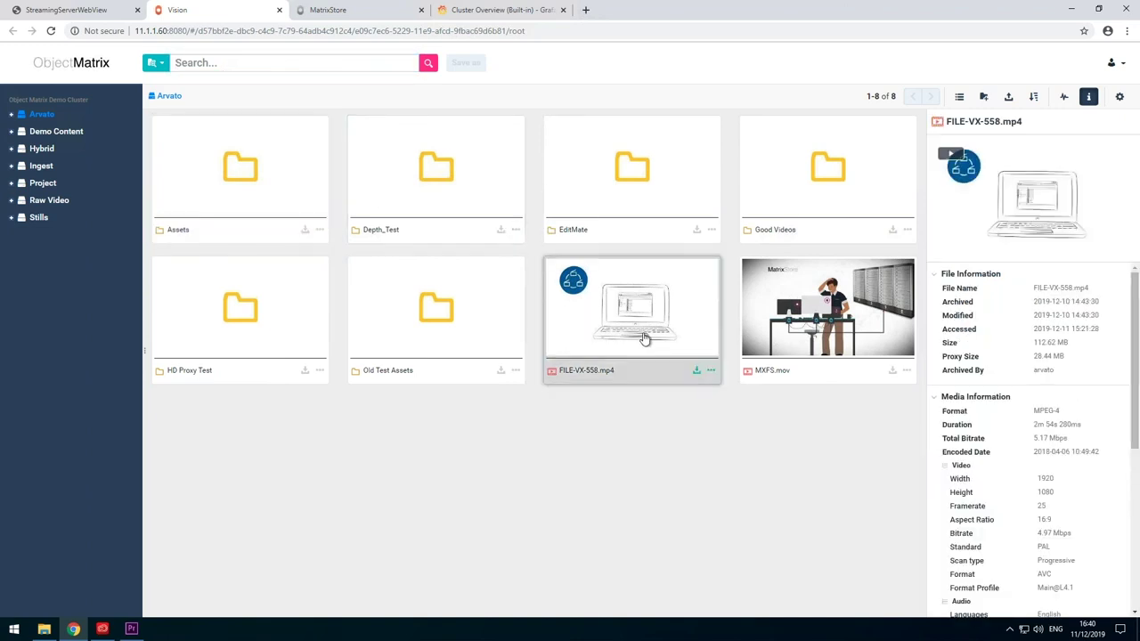
double_click(644, 336)
click(247, 525)
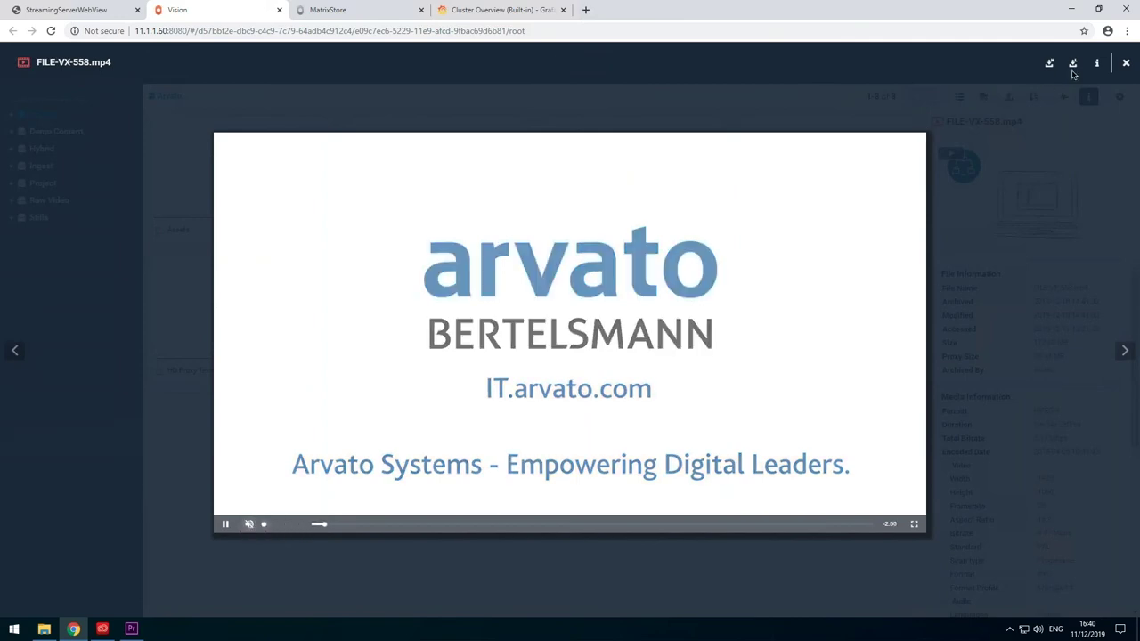
click(1097, 64)
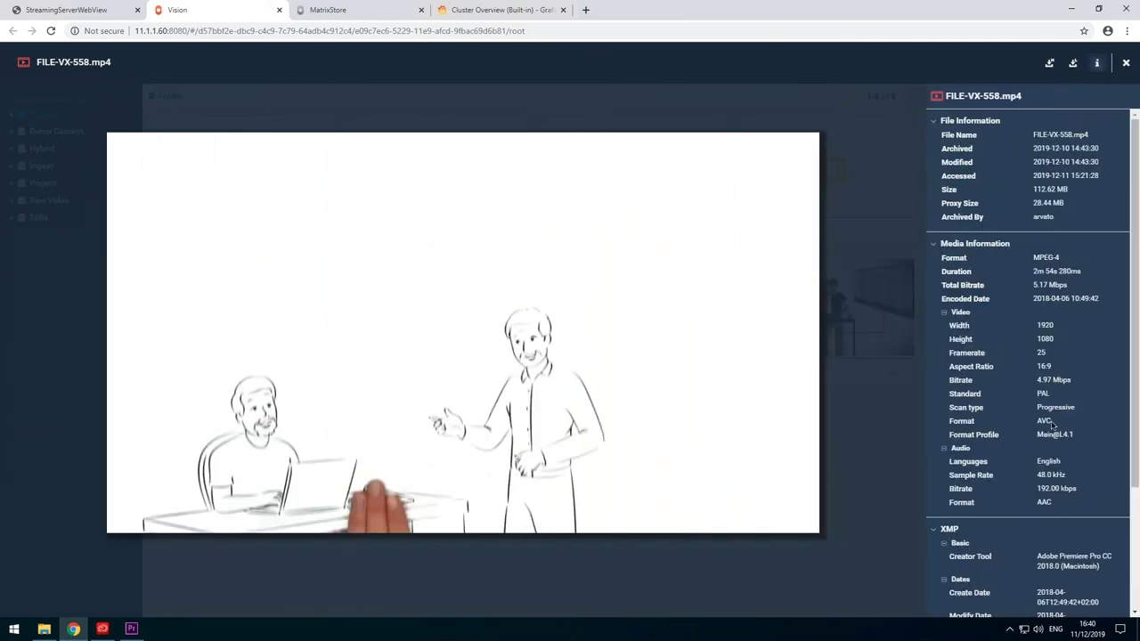
scroll(1107, 471, down, 2)
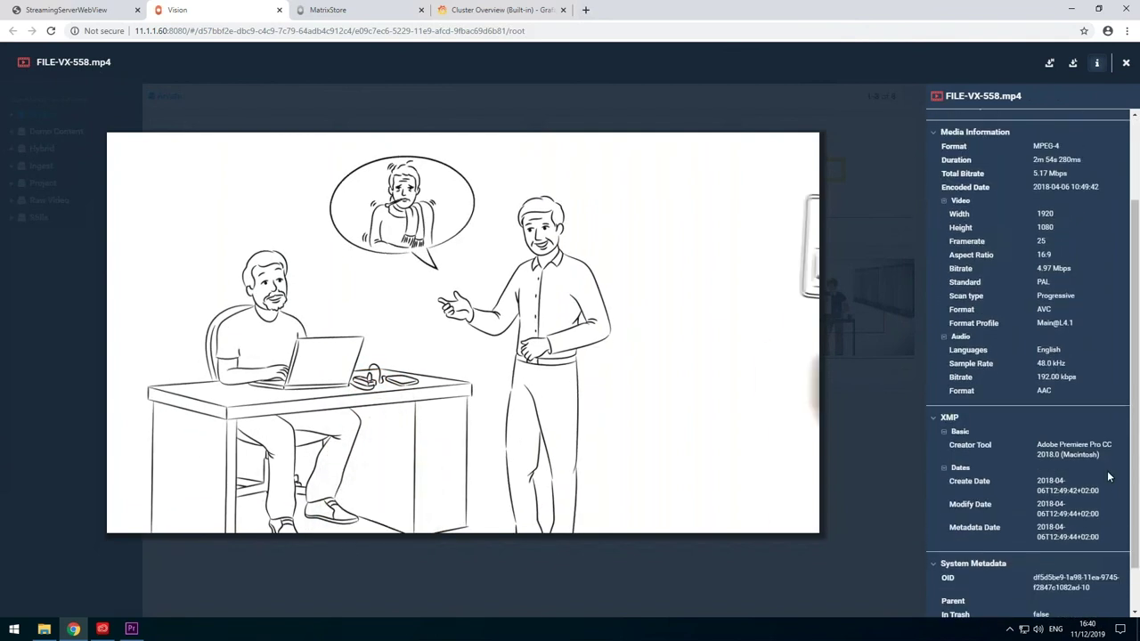
scroll(1109, 477, down, 1)
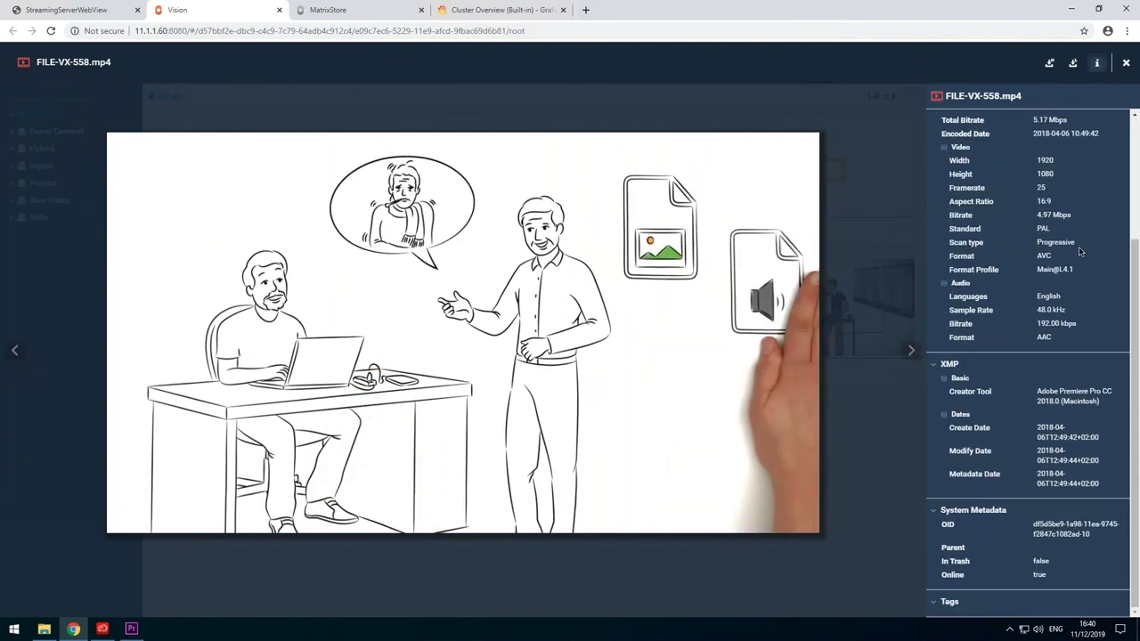
click(1124, 64)
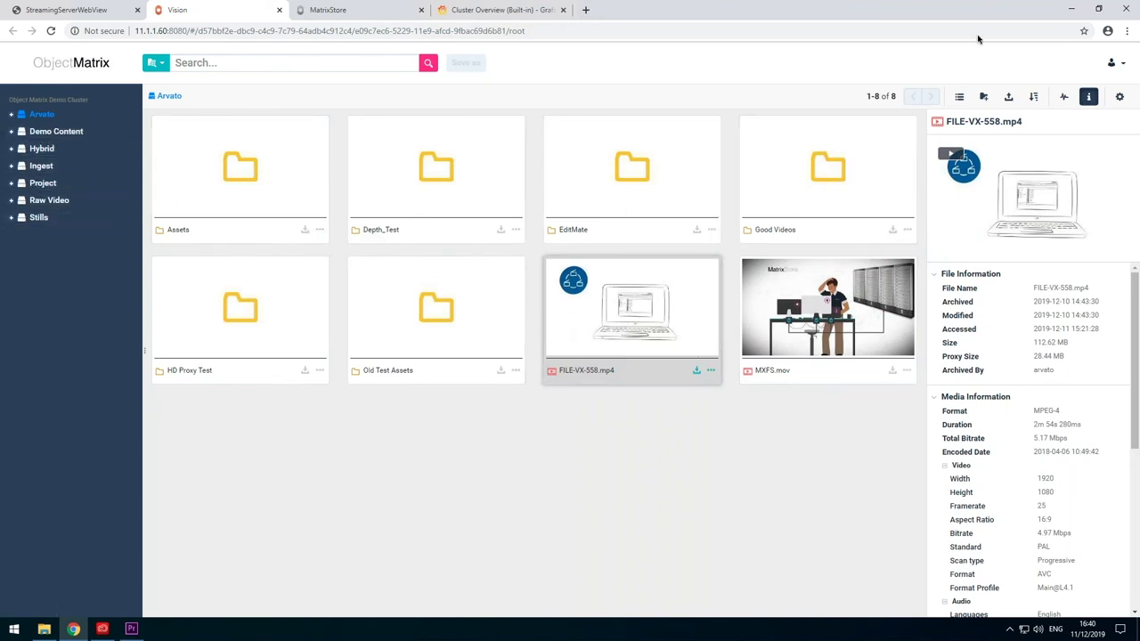
Open FromObjectStorageMXFS.s4m from the EditMate project folder ObjectMatrix2_COLLECTION-VX-161 in Notepad++.
click(43, 630)
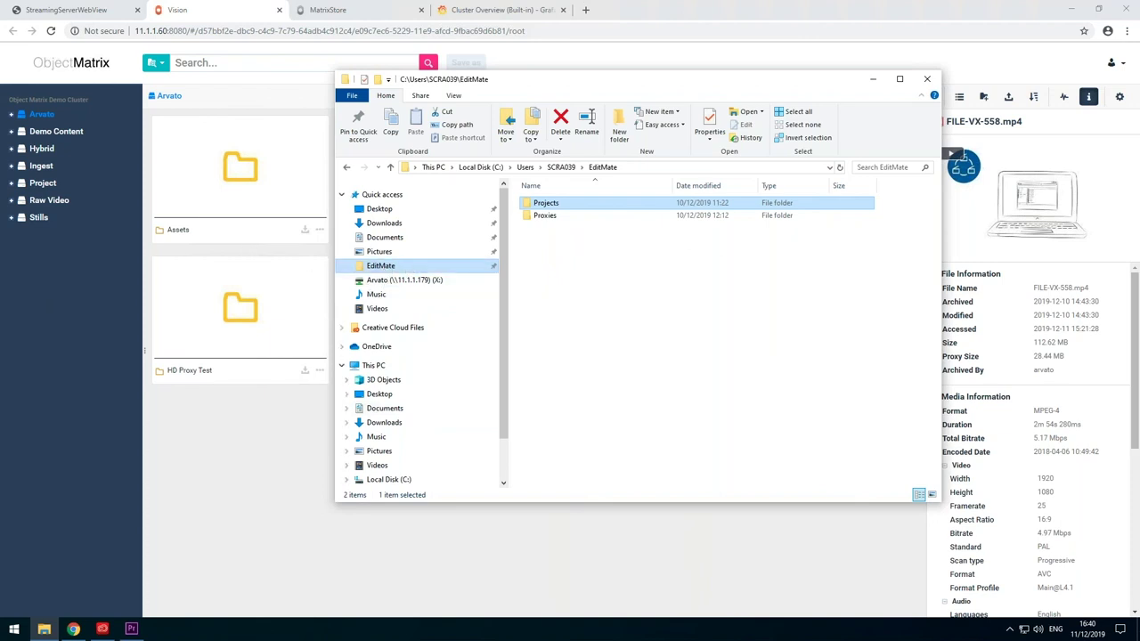
double_click(546, 205)
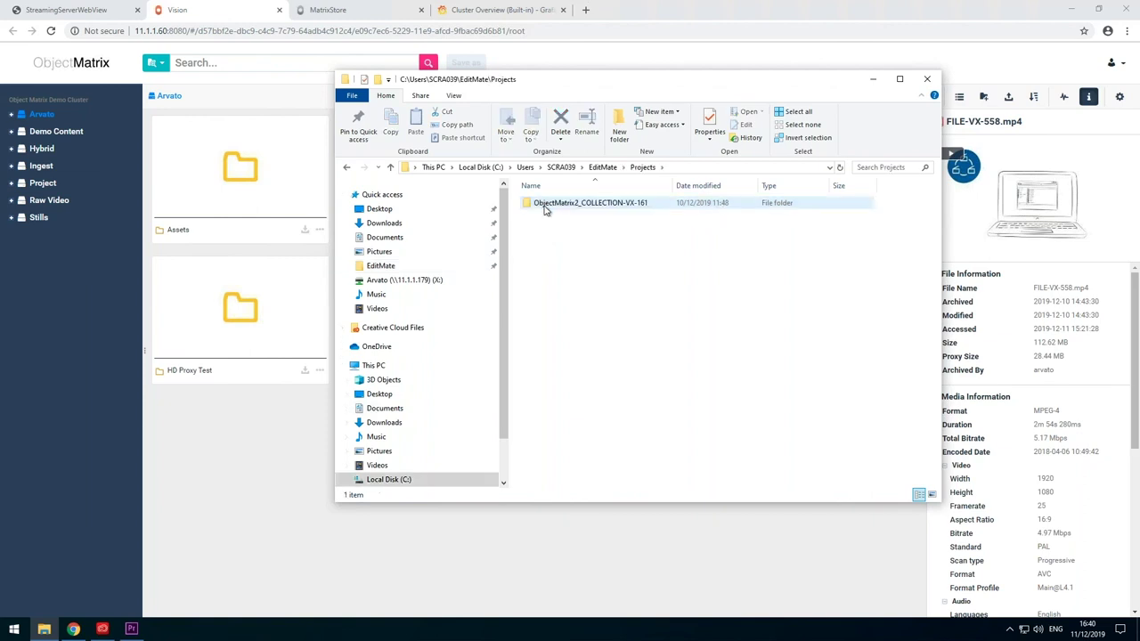
double_click(546, 205)
click(561, 243)
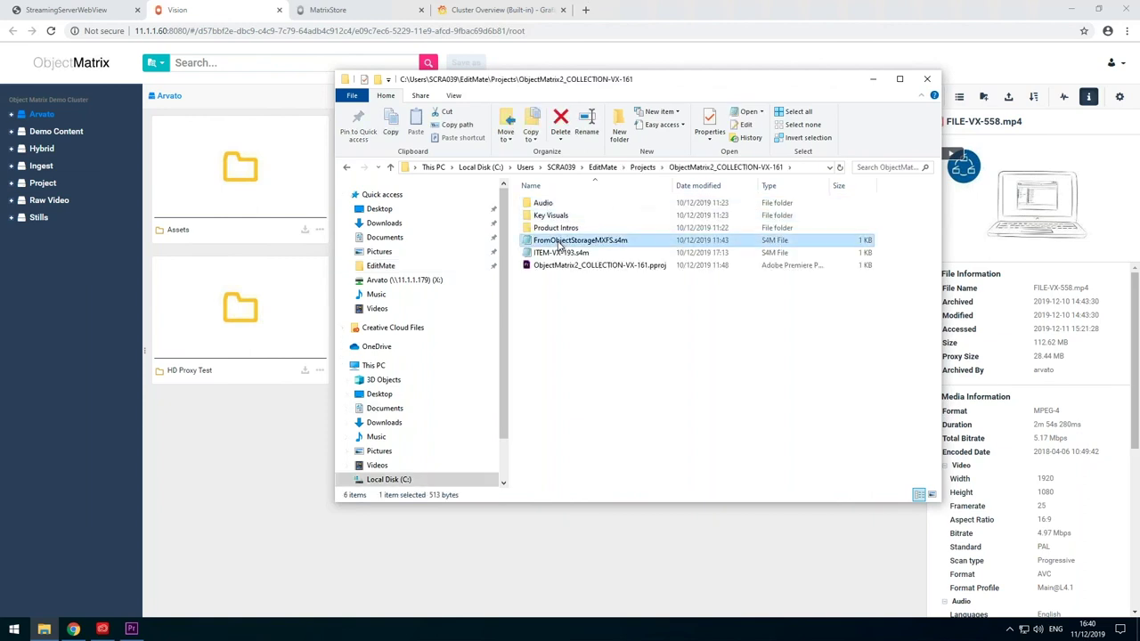
right_click(561, 244)
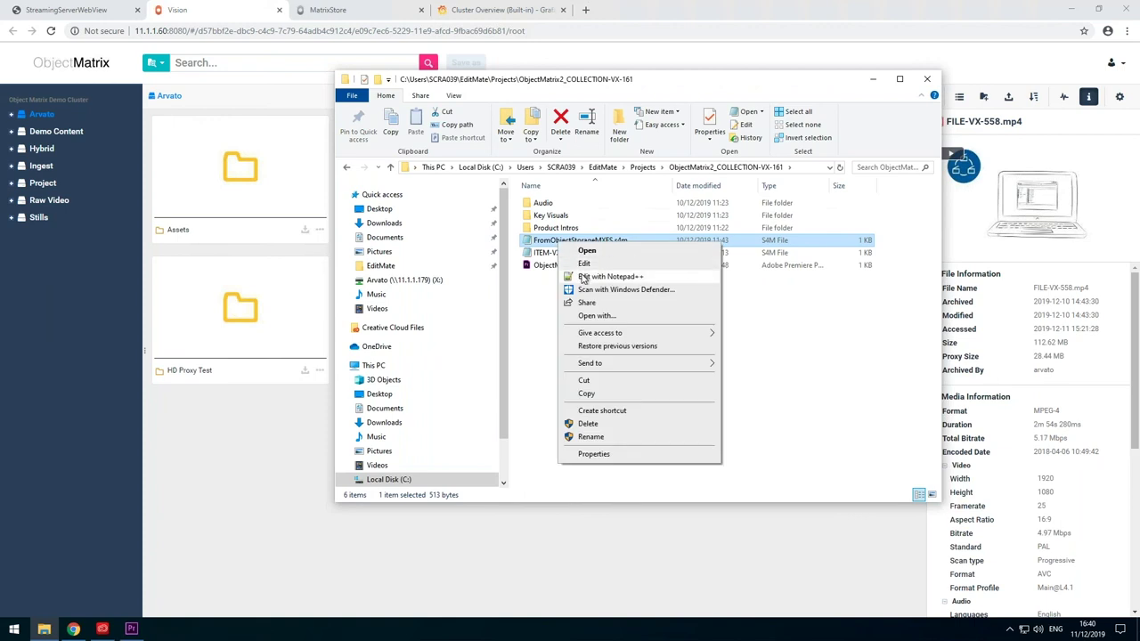
click(583, 279)
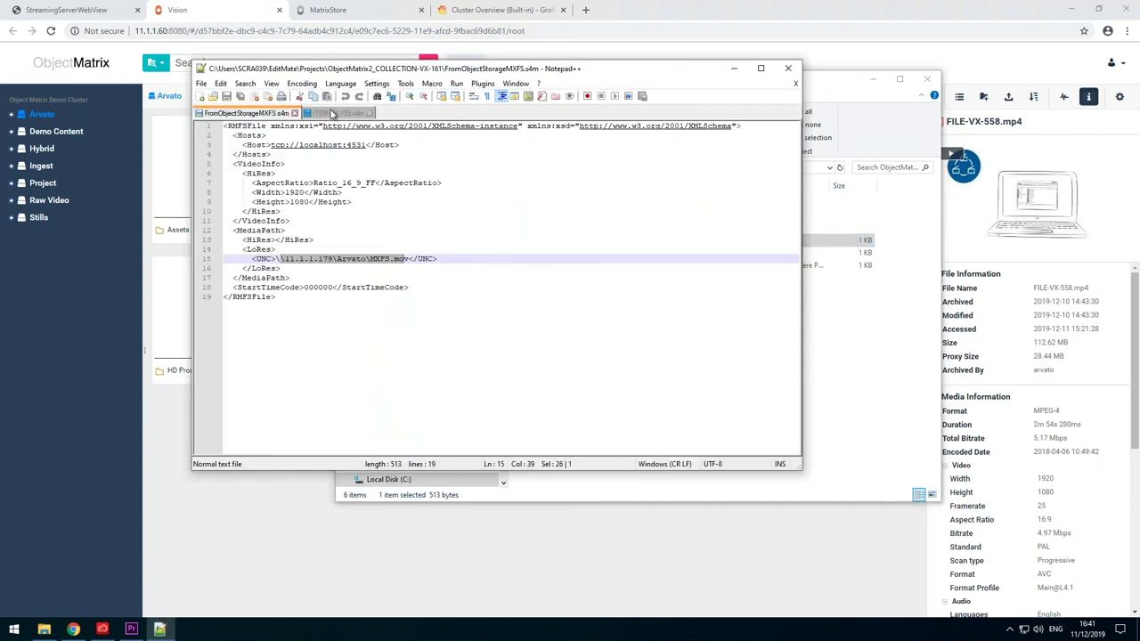
Examine the UNC media path in ITEM-VX-193.s4m and close Notepad++.
click(331, 113)
click(277, 258)
drag(277, 258, 442, 258)
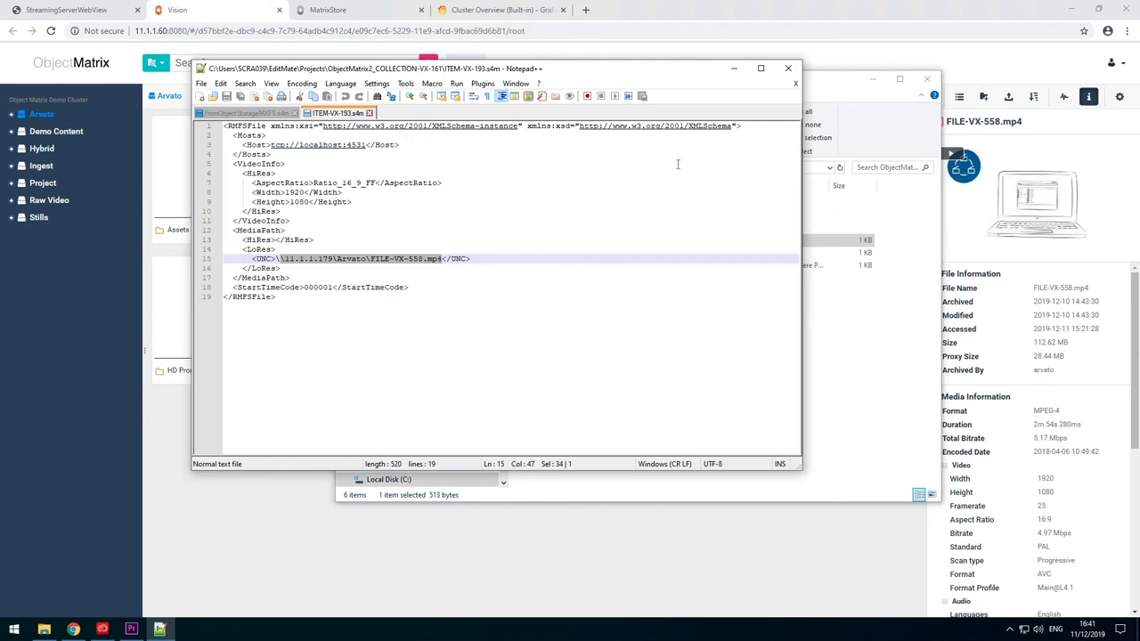
click(789, 69)
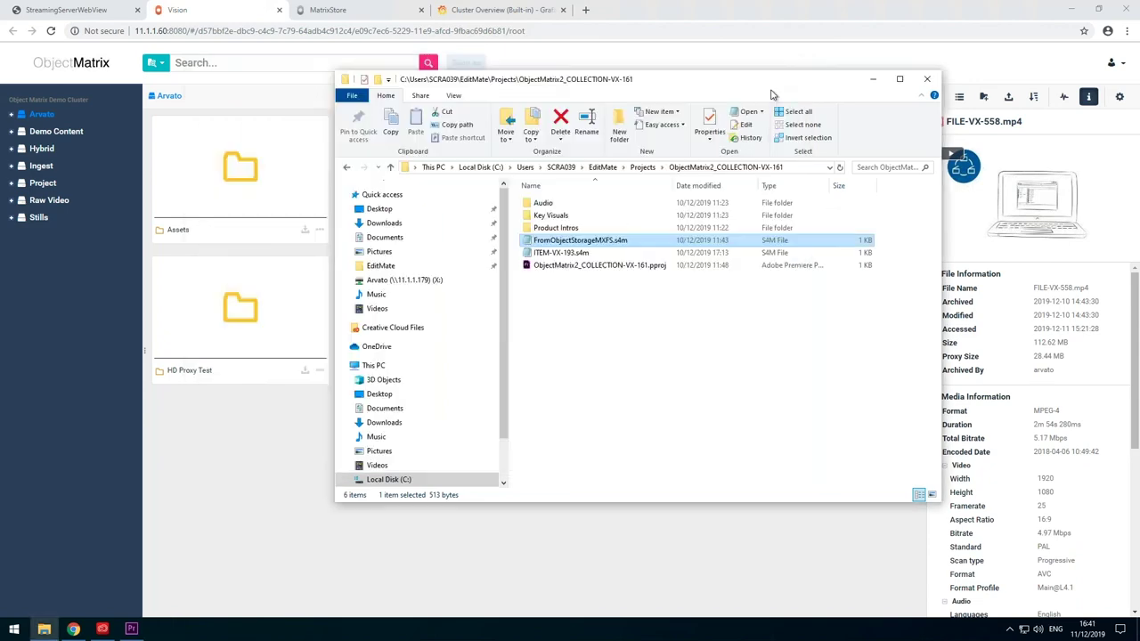
Switch to Premiere Pro, create a sequence from FromObjectStorageMXFS.s4m, and scrub ITEM-VX-193.s4m in the Source monitor to 00:00:14:00.
click(1068, 7)
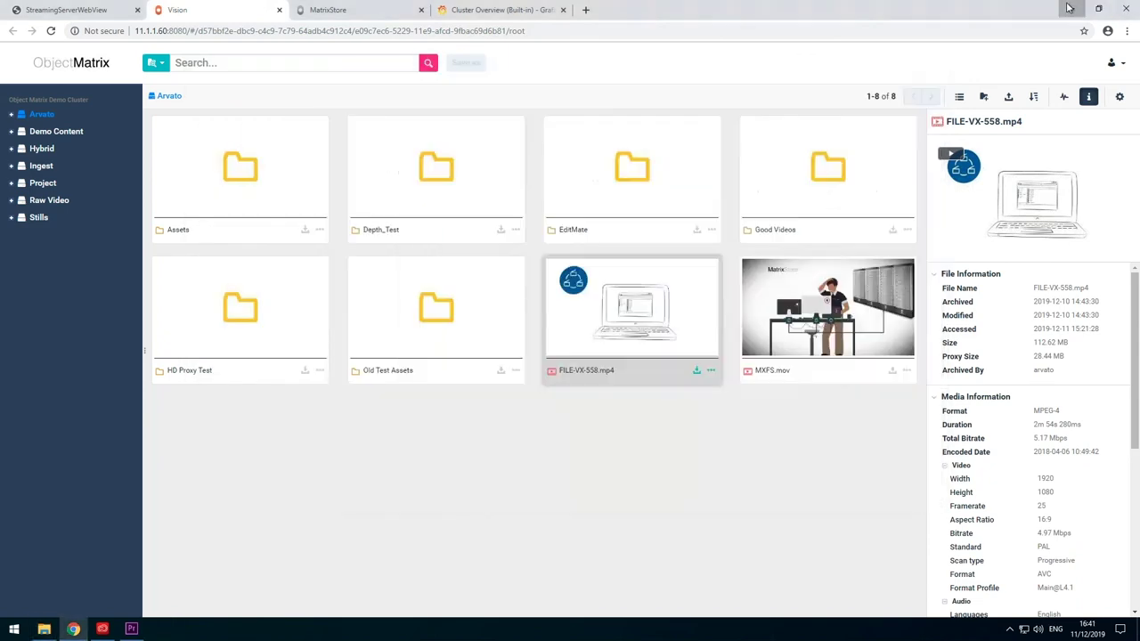
click(1069, 7)
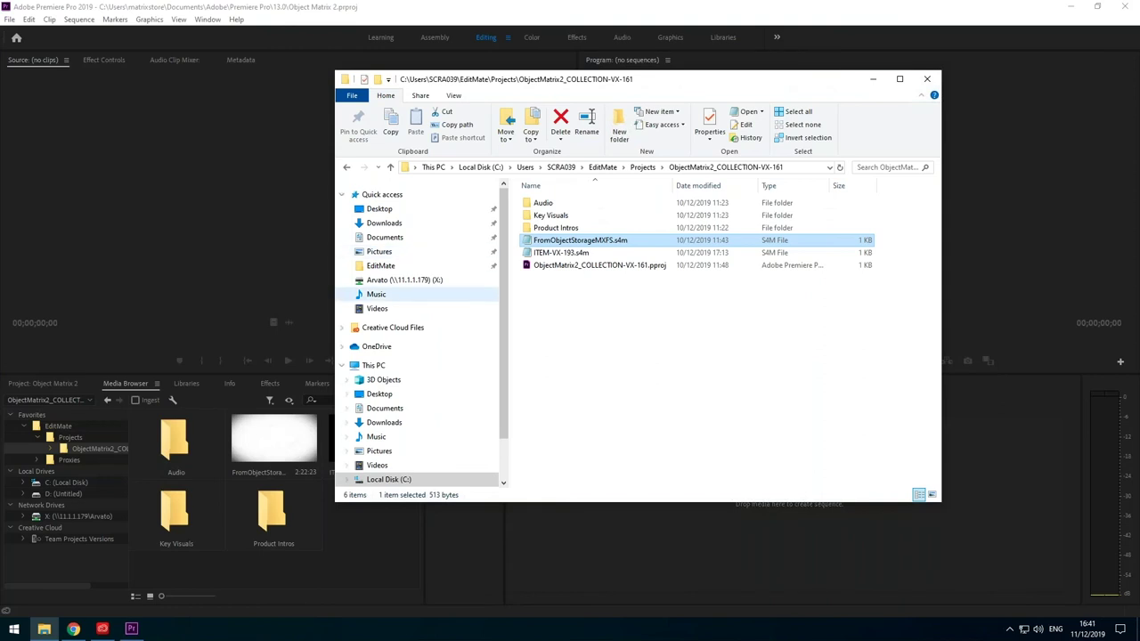
click(319, 607)
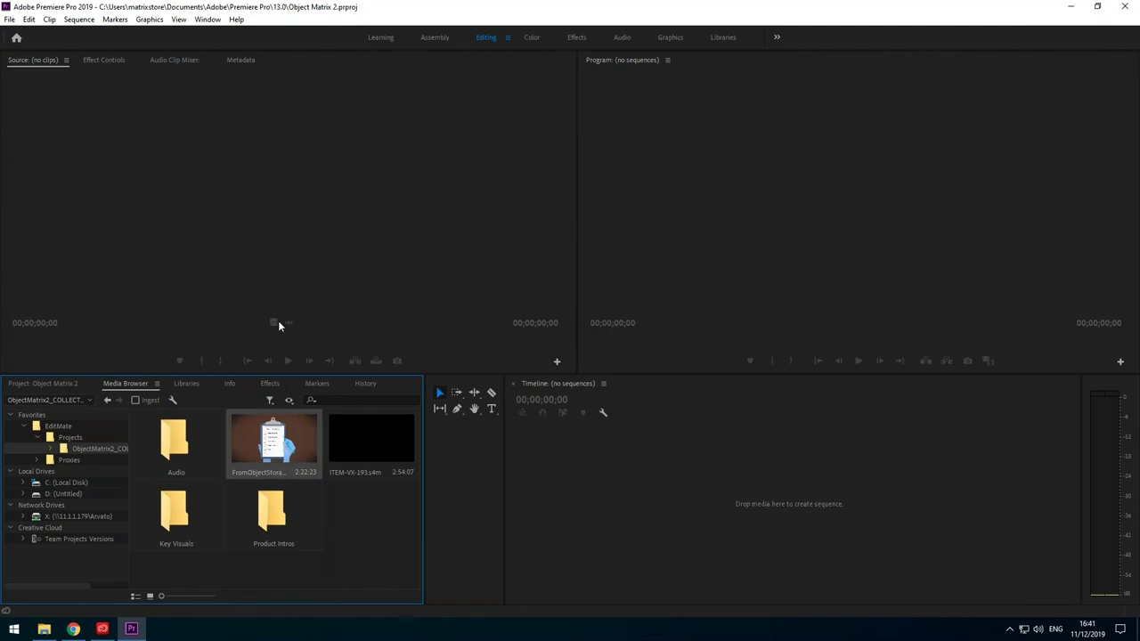
drag(250, 448, 664, 491)
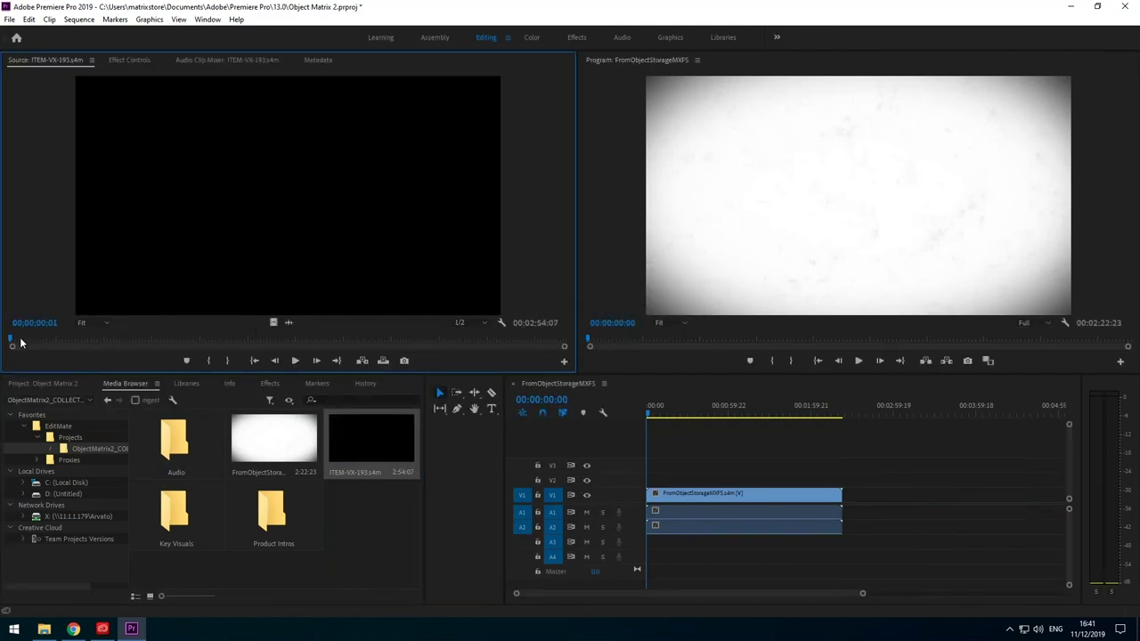
mouse_move(42, 338)
mouse_down()
mouse_move(172, 338)
mouse_move(52, 344)
mouse_up()
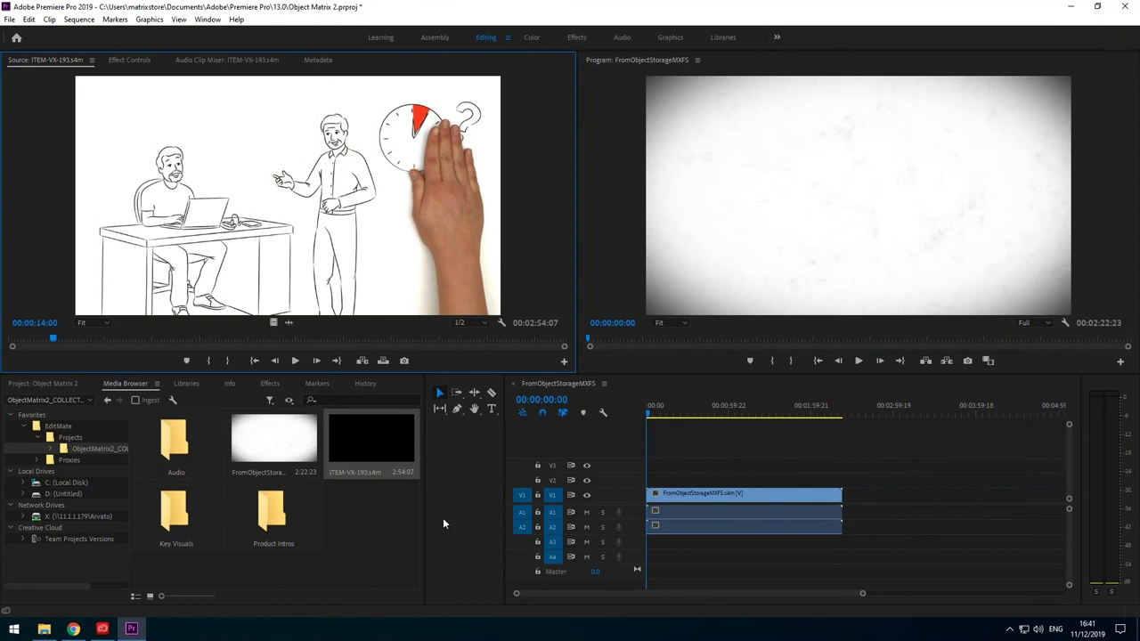
Switch to the Keynote presentation and start the slideshow from the Q&A slide.
key(ctrl+Up)
click(333, 207)
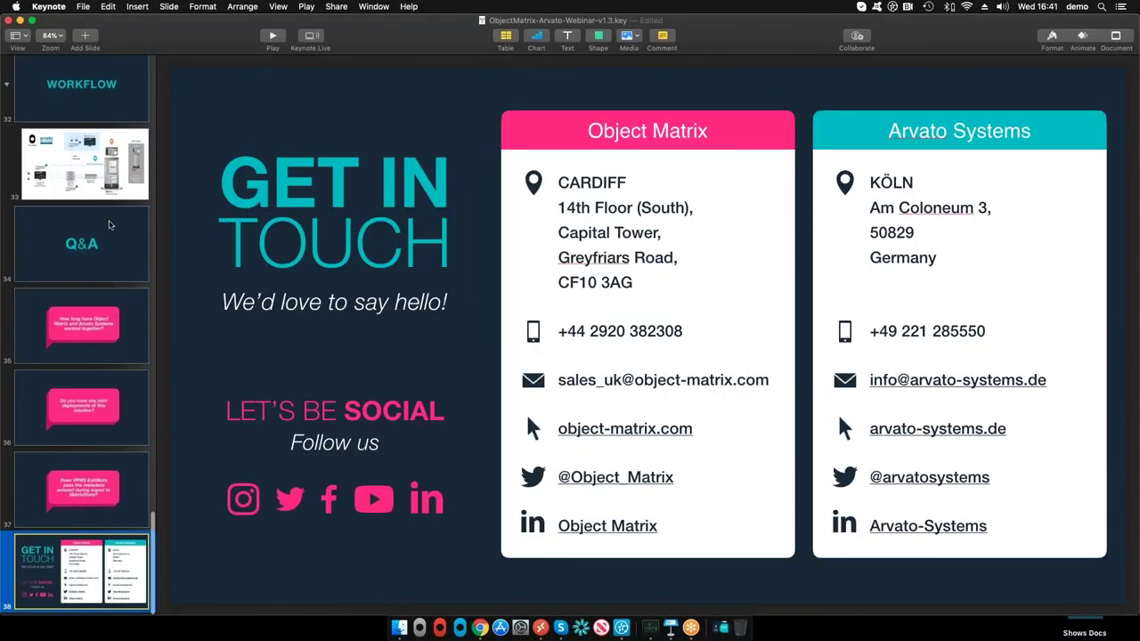
click(112, 214)
click(273, 39)
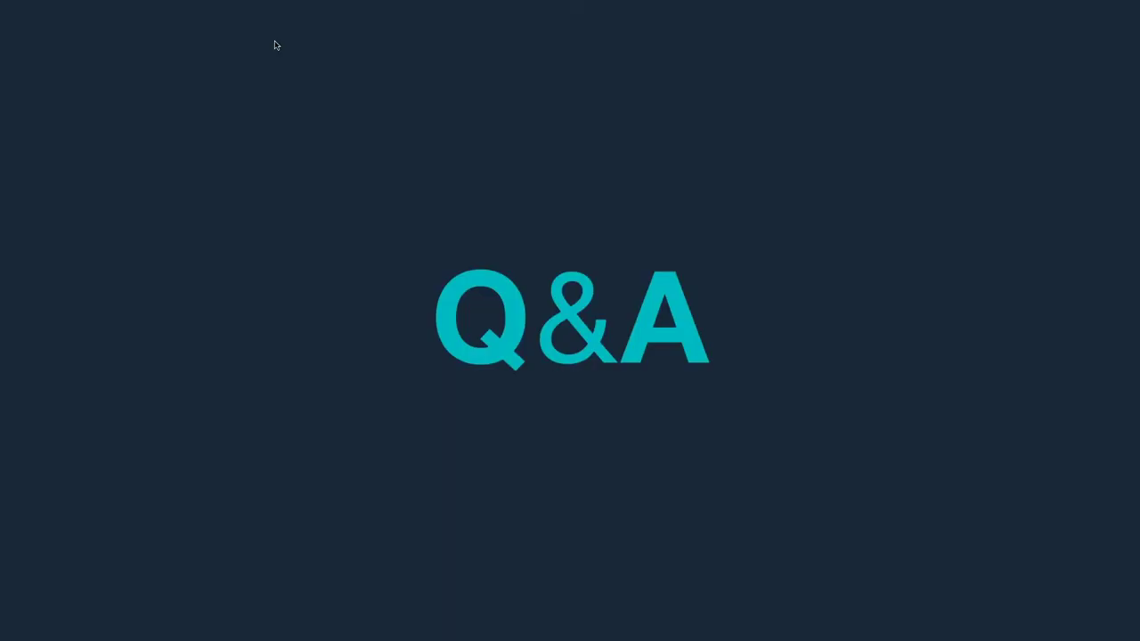